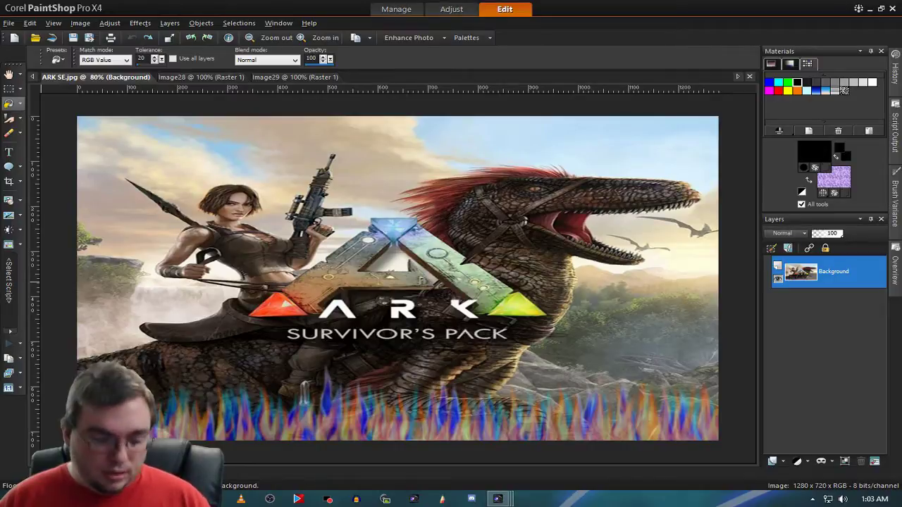
# Select the whole image and contract the selection by 100 pixels
pyautogui.click(64, 203)
pyautogui.hotkey('ctrl', 'a')
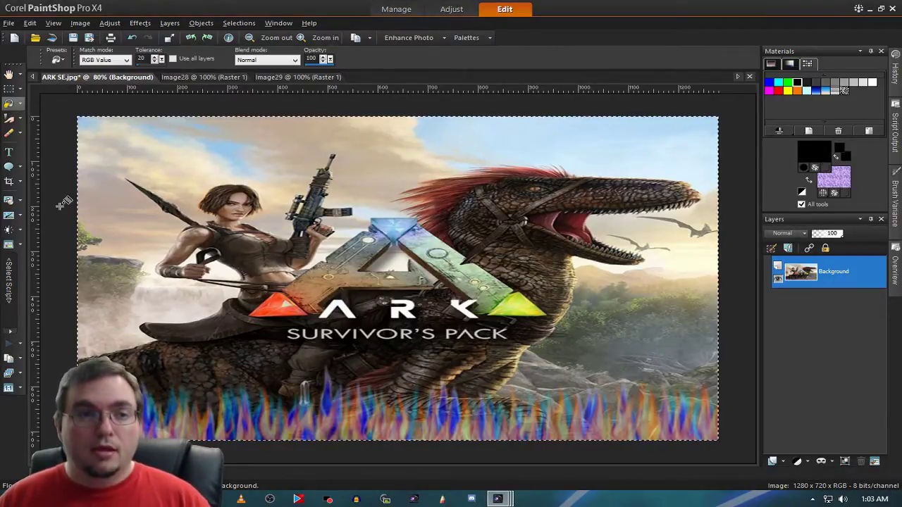
pyautogui.click(248, 21)
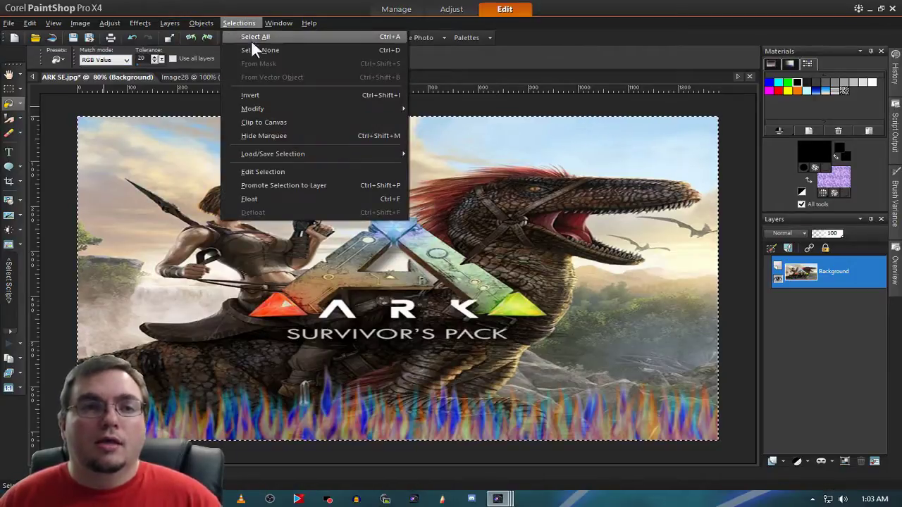
pyautogui.moveTo(267, 109)
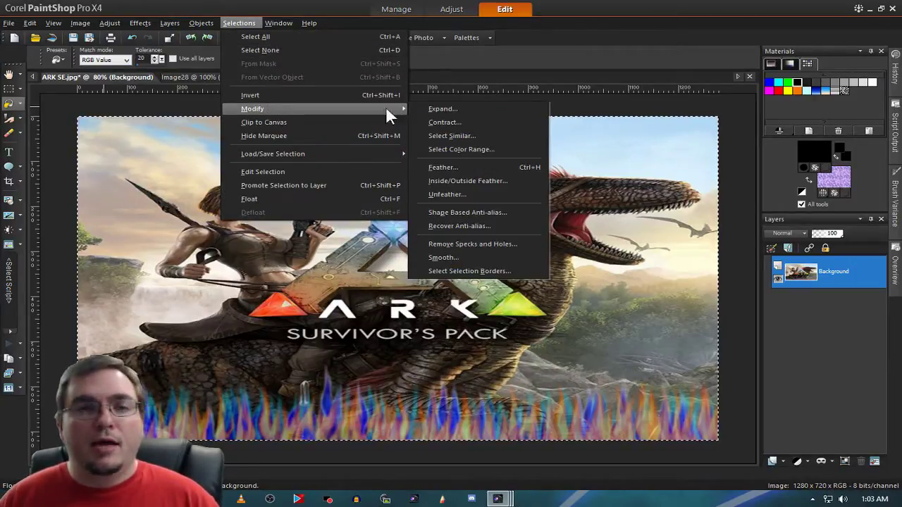
pyautogui.click(475, 125)
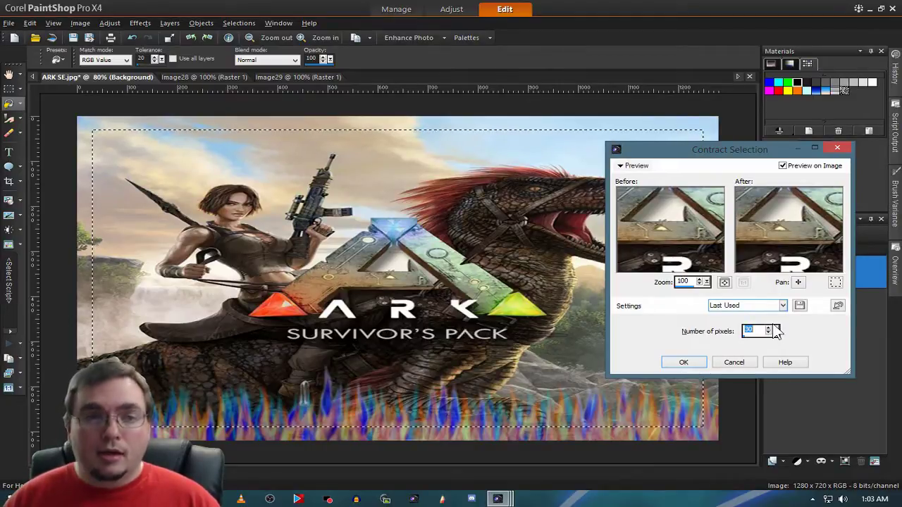
pyautogui.write('100')
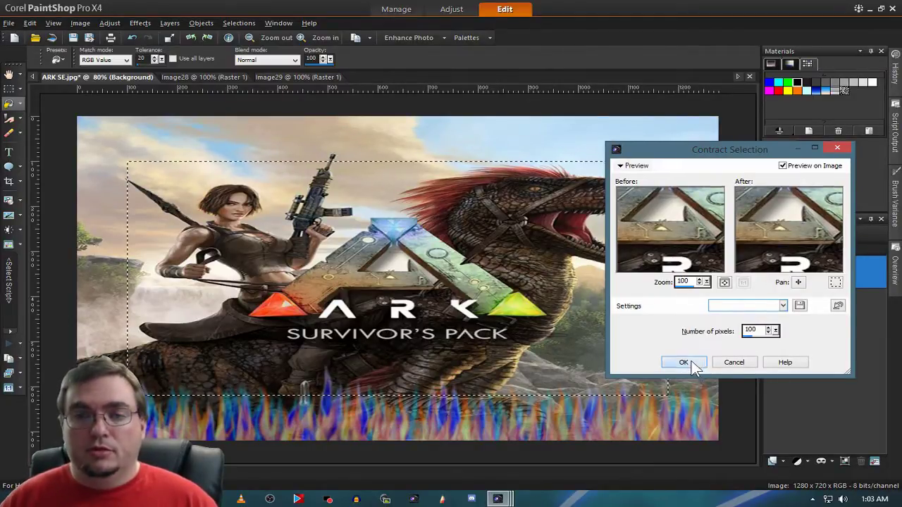
pyautogui.click(684, 362)
# Enter a 100-pixel expansion amount for the selection
pyautogui.click(278, 23)
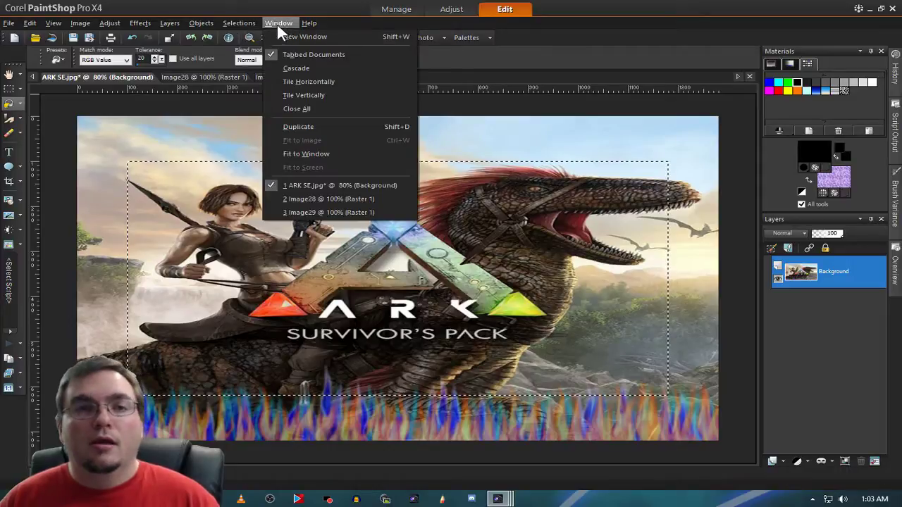
pyautogui.moveTo(269, 109)
pyautogui.click(432, 124)
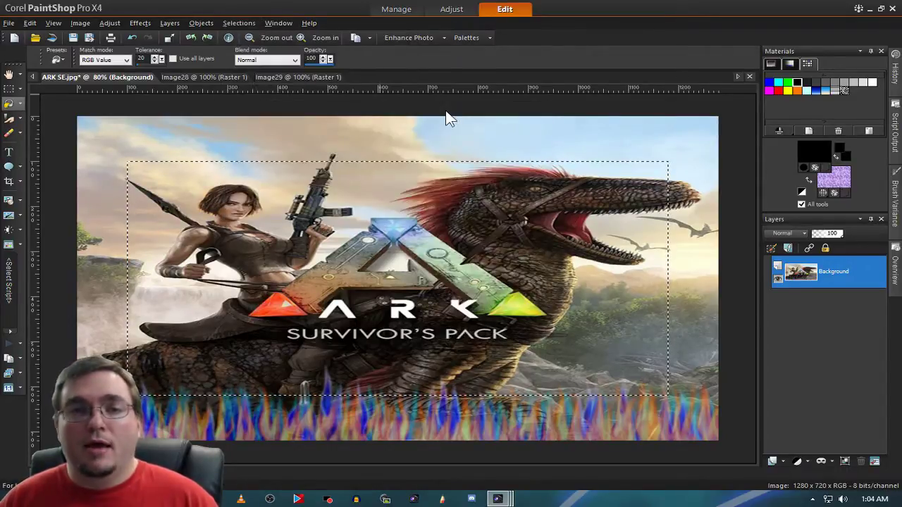
pyautogui.write('100')
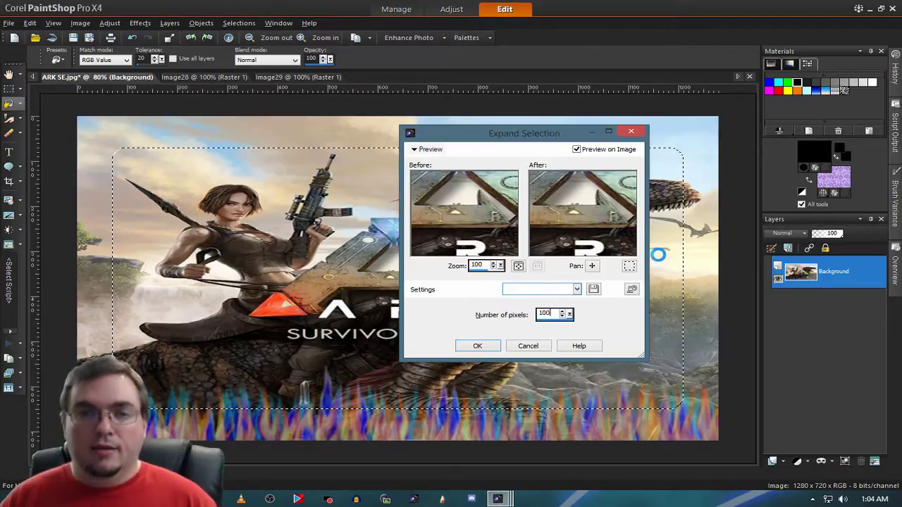
# Apply the 100-pixel expansion and invert the selection to the four corners
pyautogui.click(481, 346)
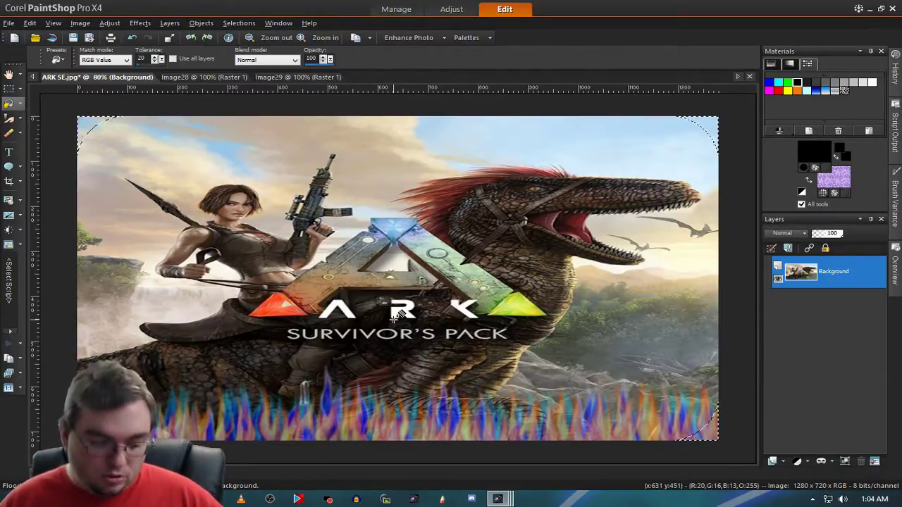
pyautogui.click(239, 22)
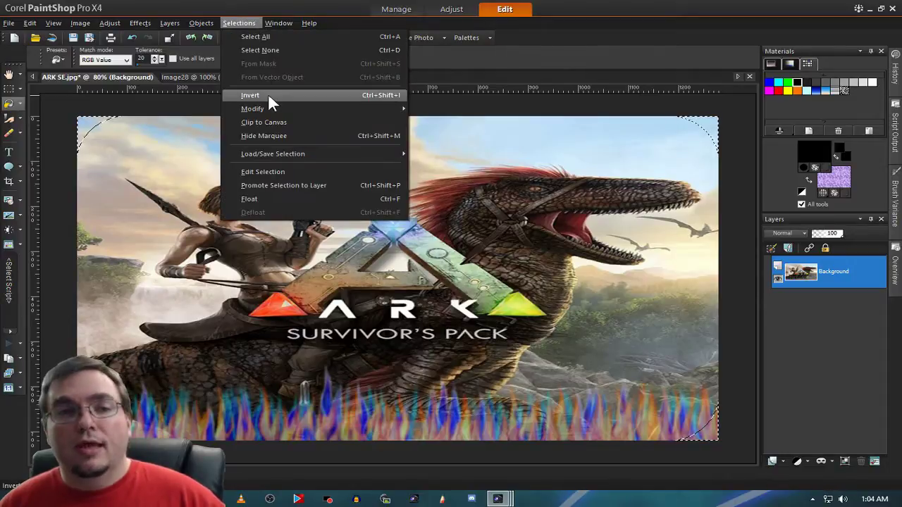
pyautogui.click(463, 102)
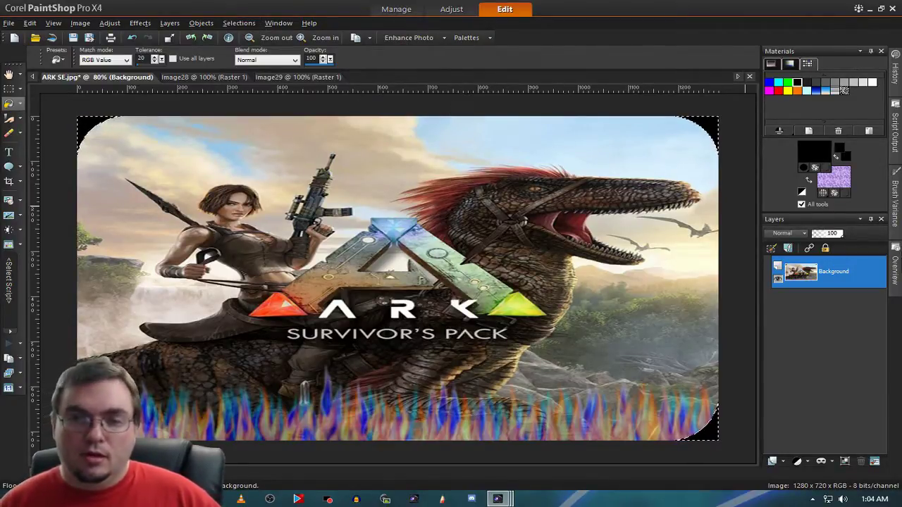
# Promote the background to Raster 1 and erase the selected corners to transparency
pyautogui.doubleClick(847, 269)
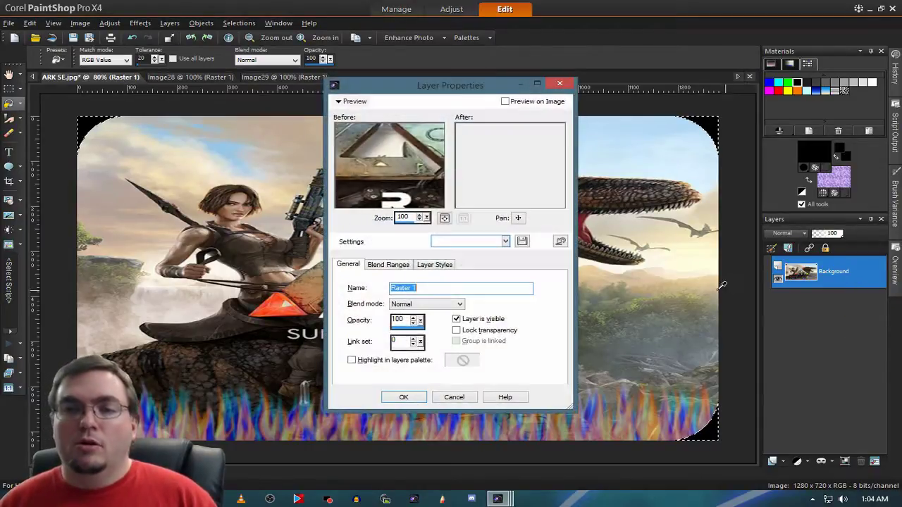
pyautogui.click(403, 398)
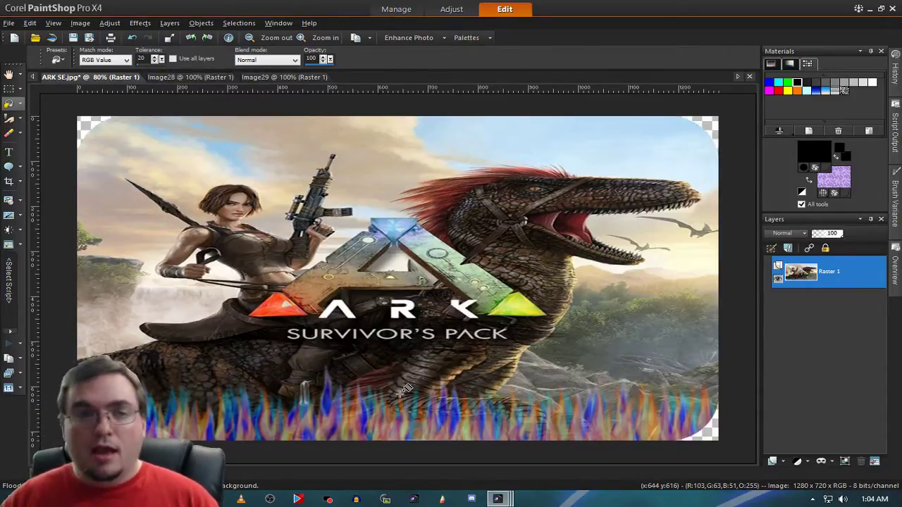
pyautogui.click(711, 121)
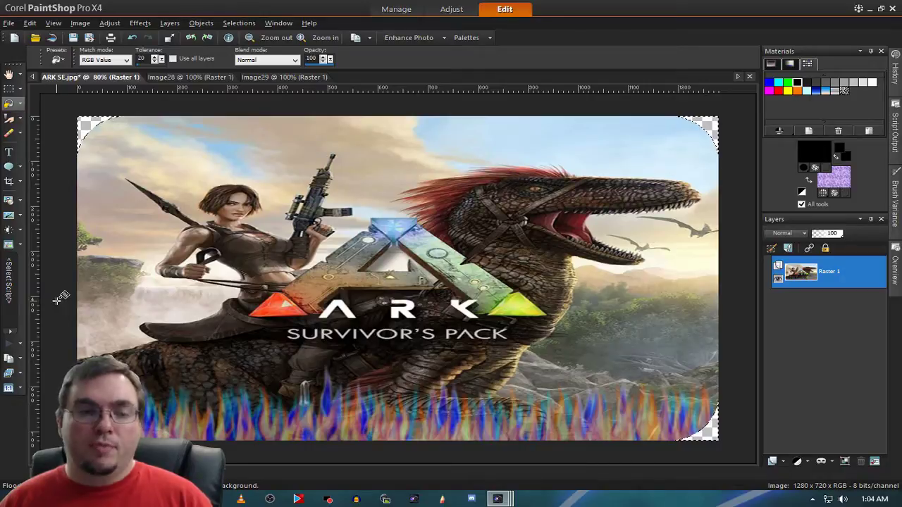
pyautogui.scroll(-2, 111, 265)
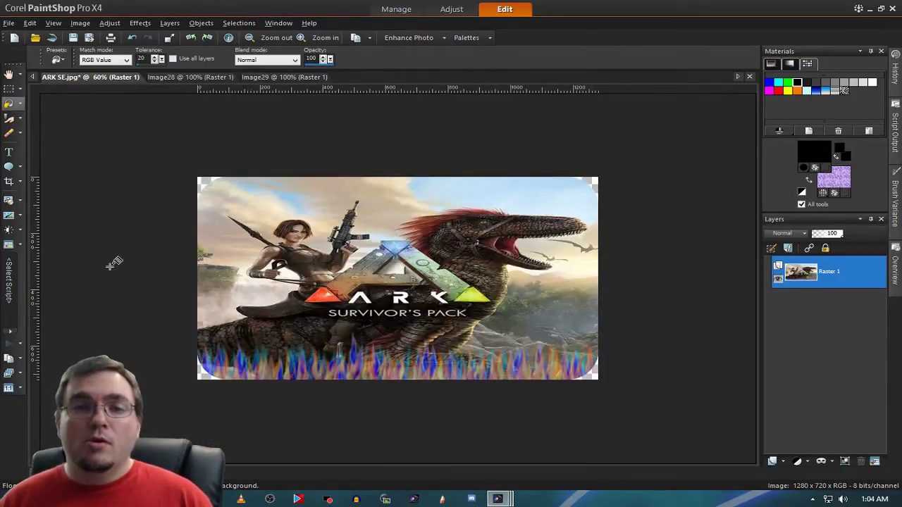
pyautogui.scroll(2, 113, 263)
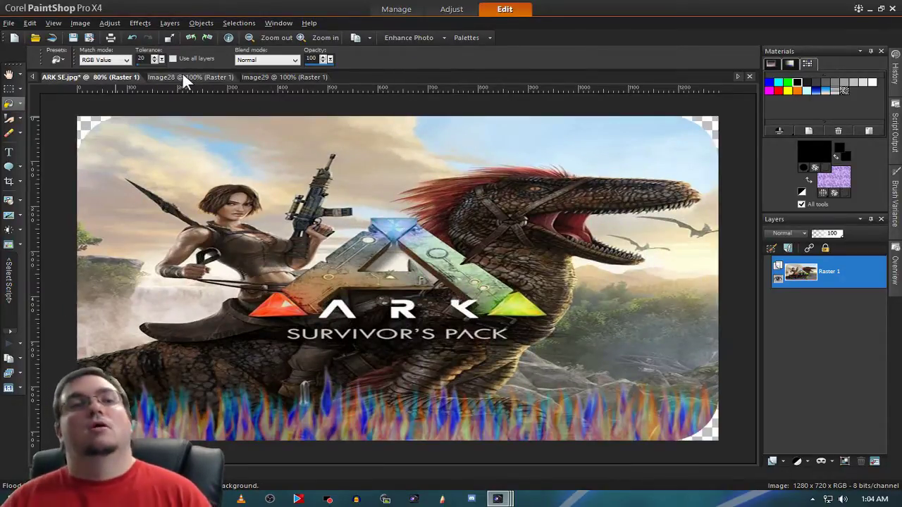
# Switch to the blank 400 × 100 transparent Image28 document
pyautogui.click(183, 76)
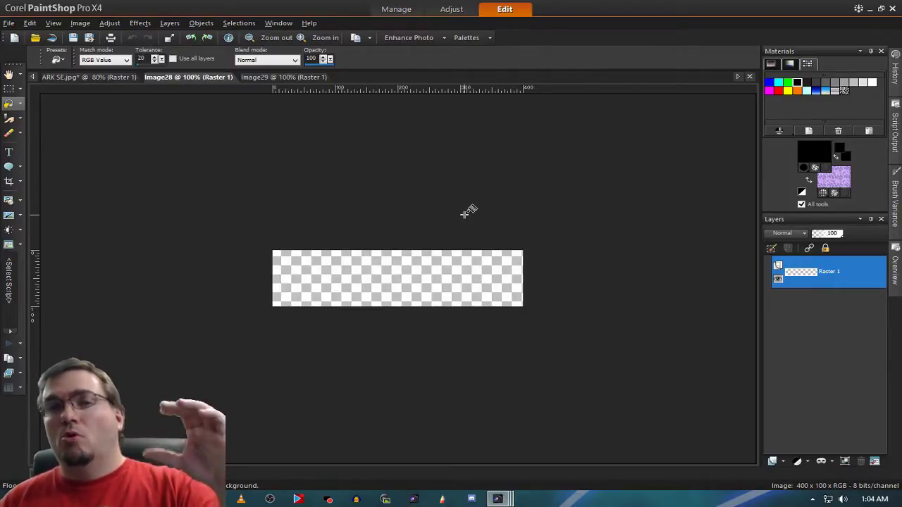
# Add a new raster layer with default settings to both Image28 and Image29
pyautogui.click(773, 463)
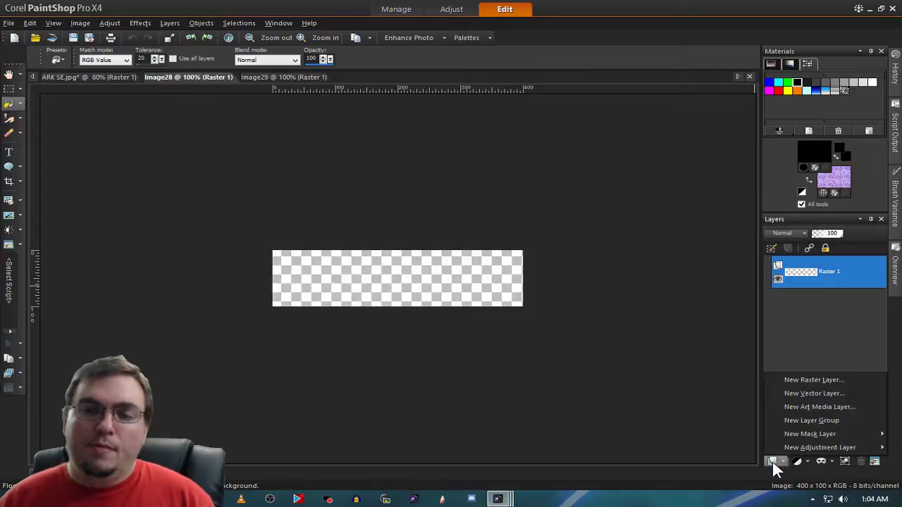
pyautogui.click(814, 380)
pyautogui.press('Return')
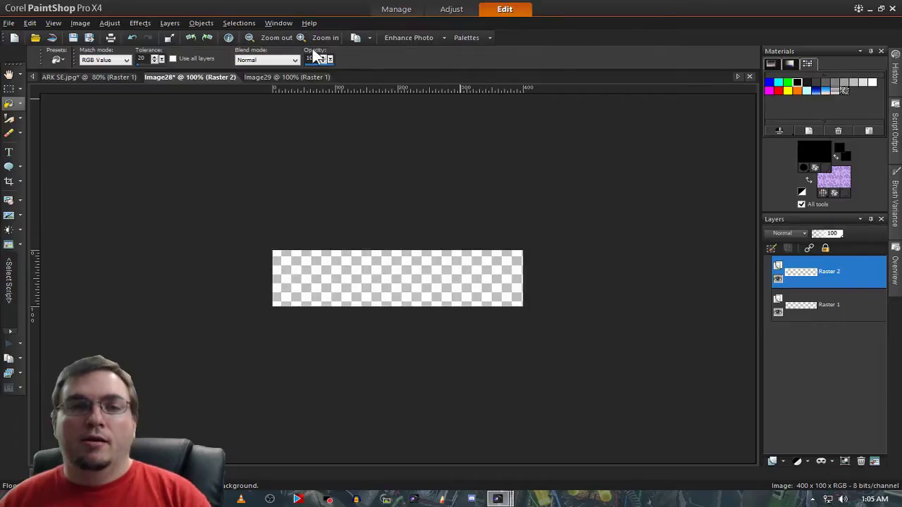
pyautogui.click(290, 77)
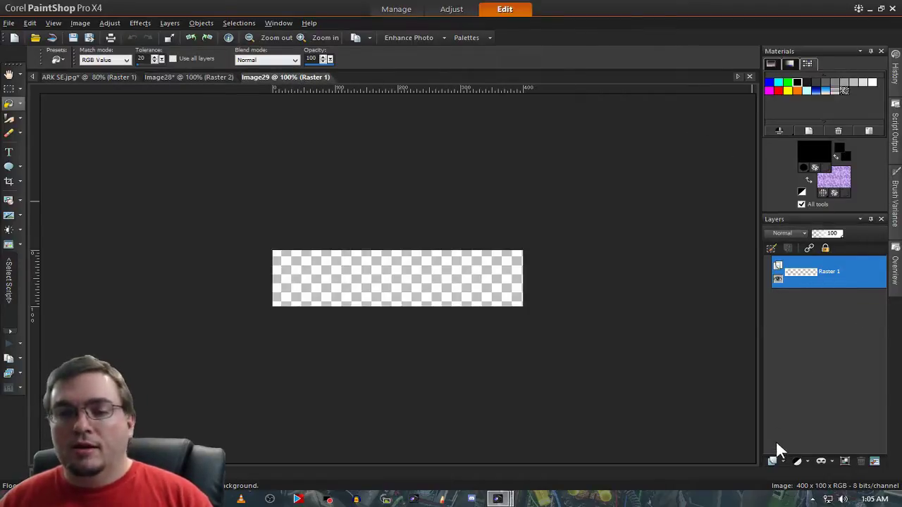
pyautogui.click(774, 461)
pyautogui.click(804, 381)
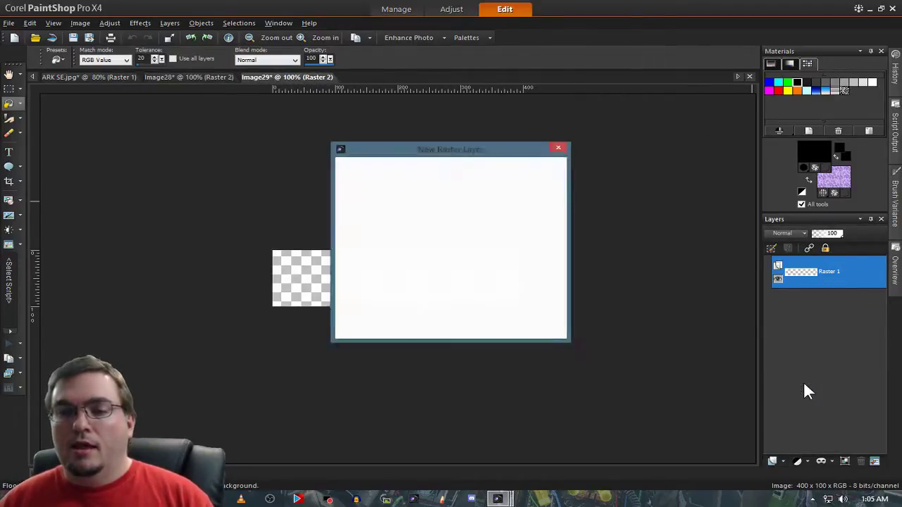
pyautogui.press('Return')
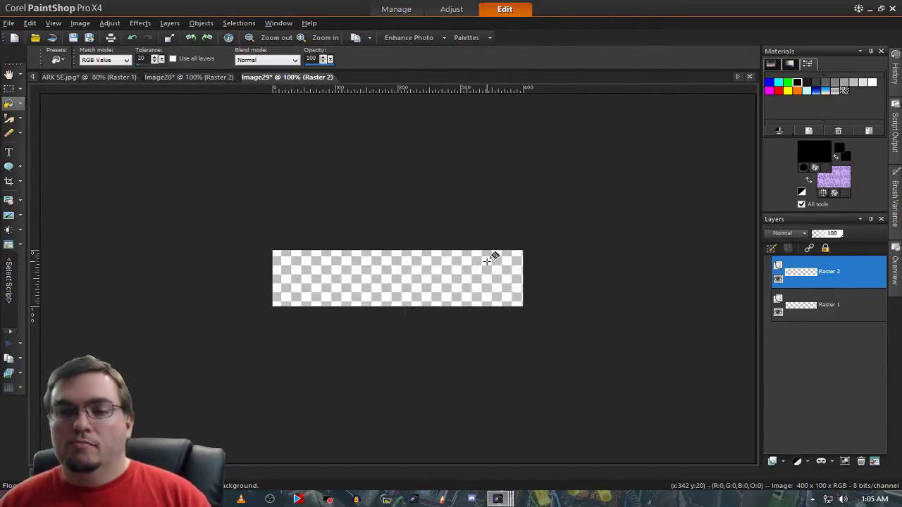
# Fill the bottom Raster 1 layer with black in both Image28 and Image29
pyautogui.click(211, 76)
pyautogui.click(864, 301)
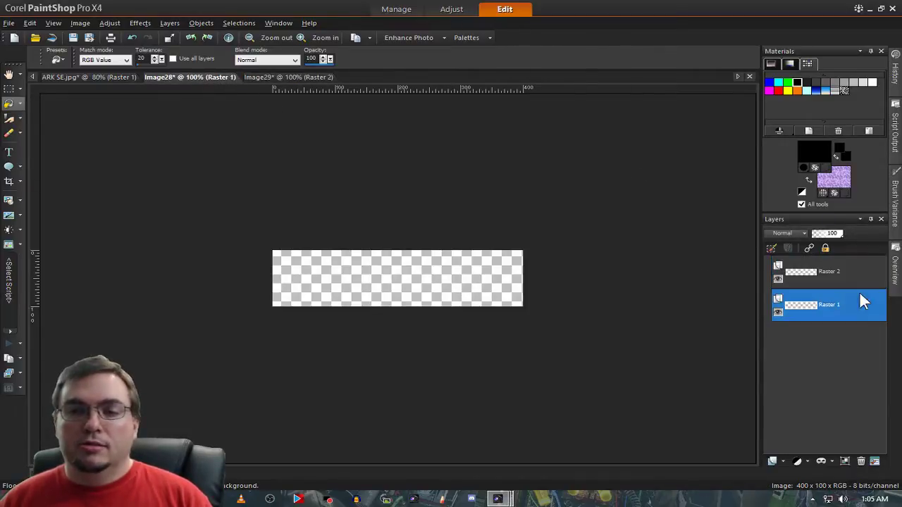
pyautogui.click(427, 266)
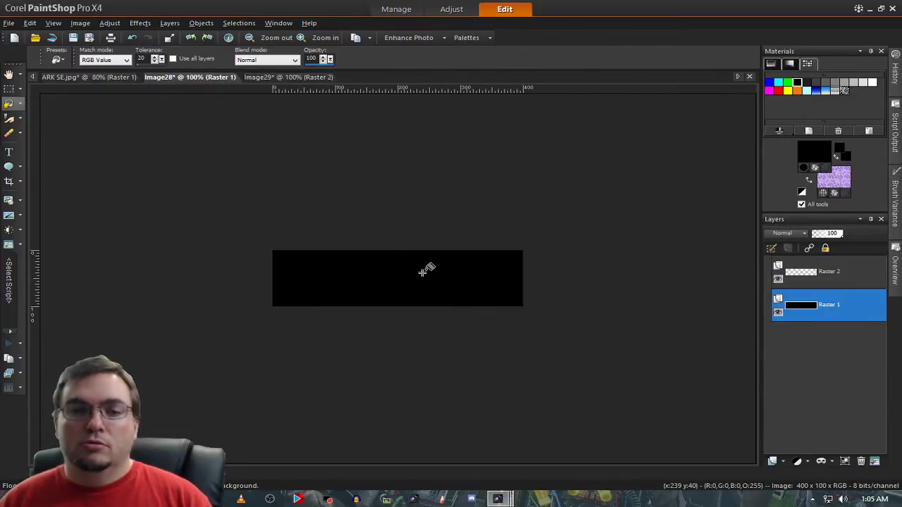
pyautogui.click(305, 76)
pyautogui.click(833, 294)
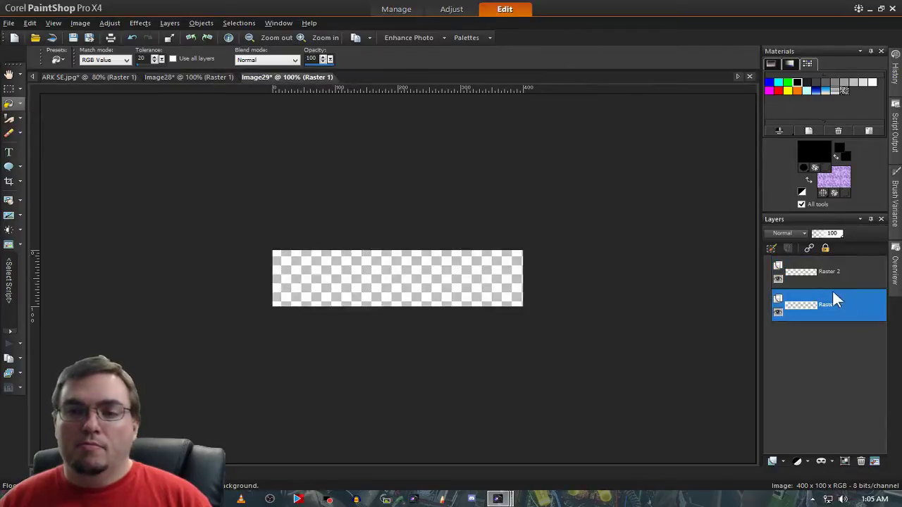
pyautogui.click(465, 272)
# Fill Raster 2 with the purple flame pattern in both images, ending on Image28
pyautogui.click(215, 76)
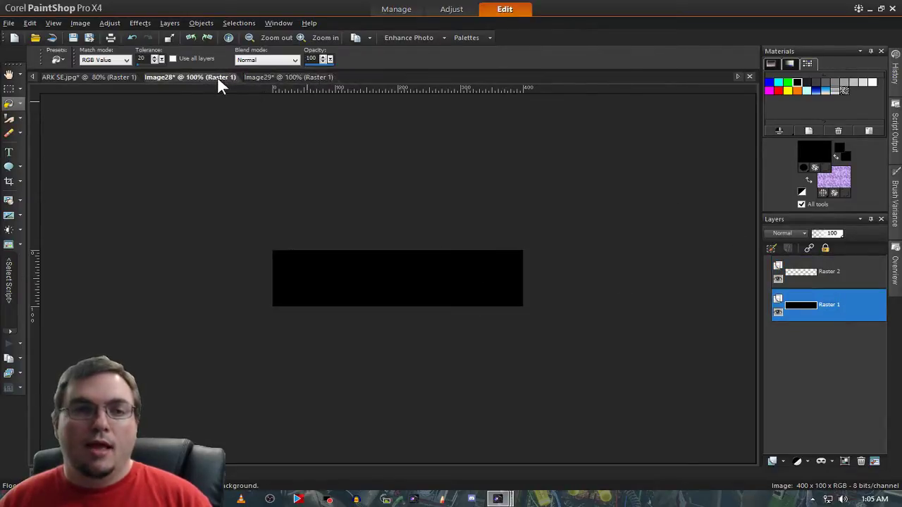
pyautogui.click(864, 271)
pyautogui.click(484, 268)
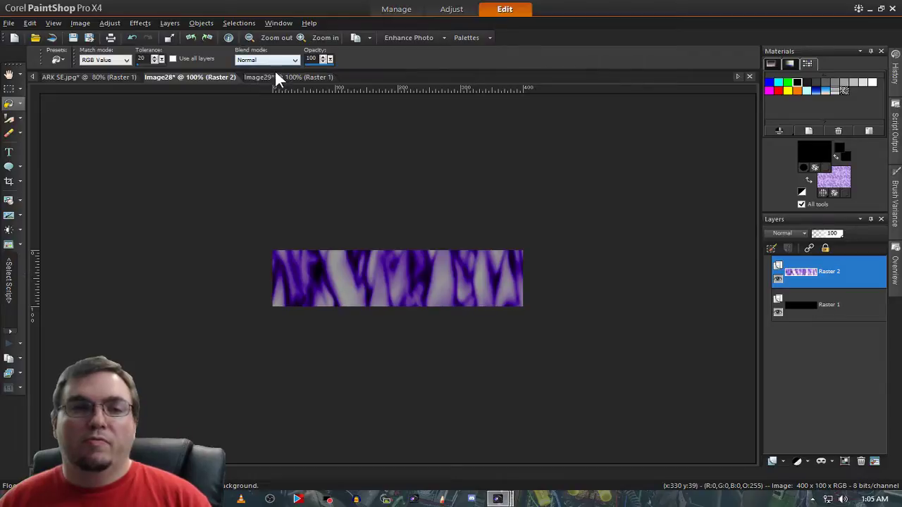
pyautogui.click(276, 76)
pyautogui.click(803, 275)
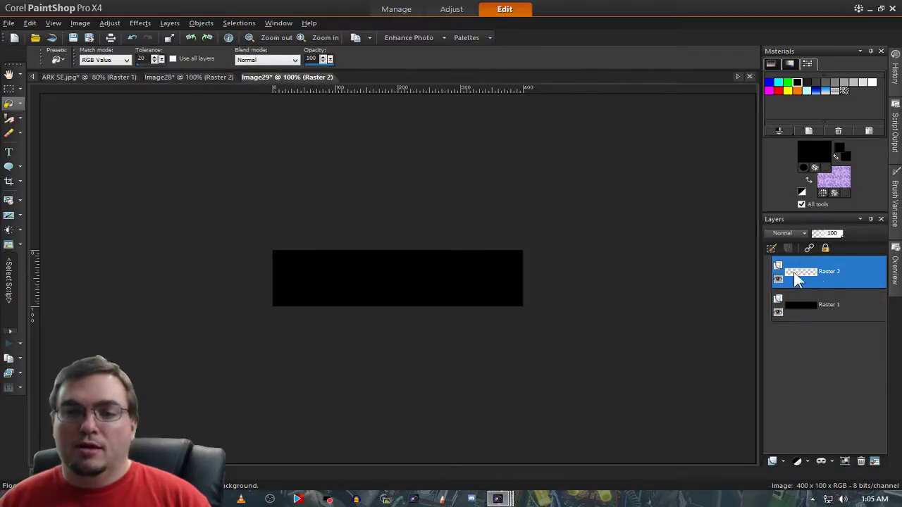
pyautogui.click(433, 289)
pyautogui.click(201, 77)
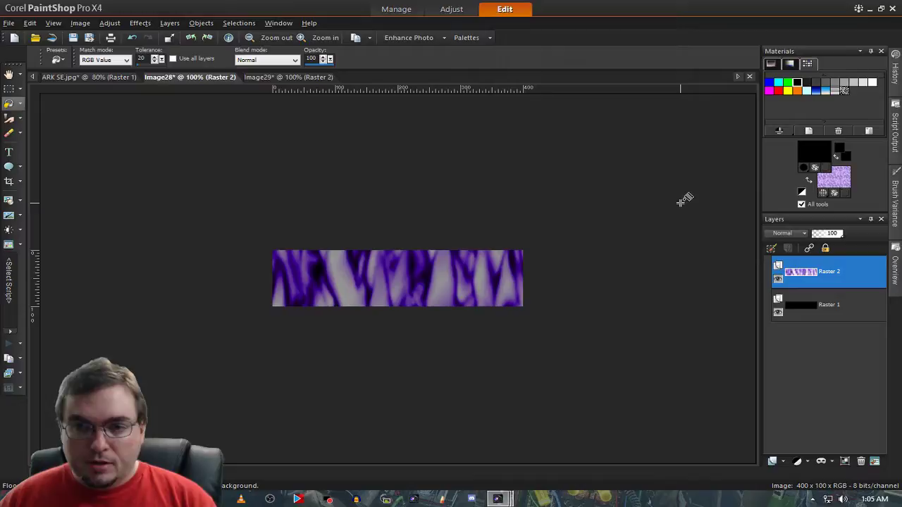
# Select the whole banner and contract the selection by 30 pixels
pyautogui.hotkey('ctrl', 'a')
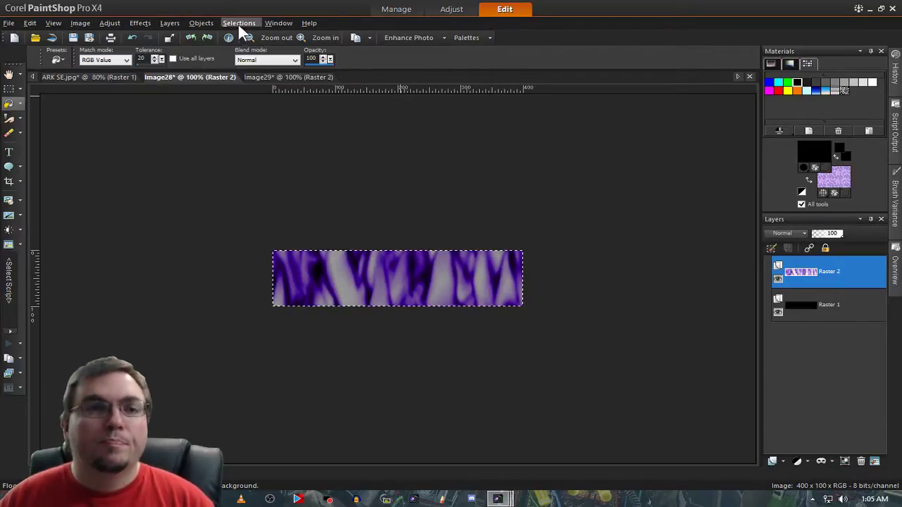
pyautogui.click(239, 24)
pyautogui.moveTo(345, 122)
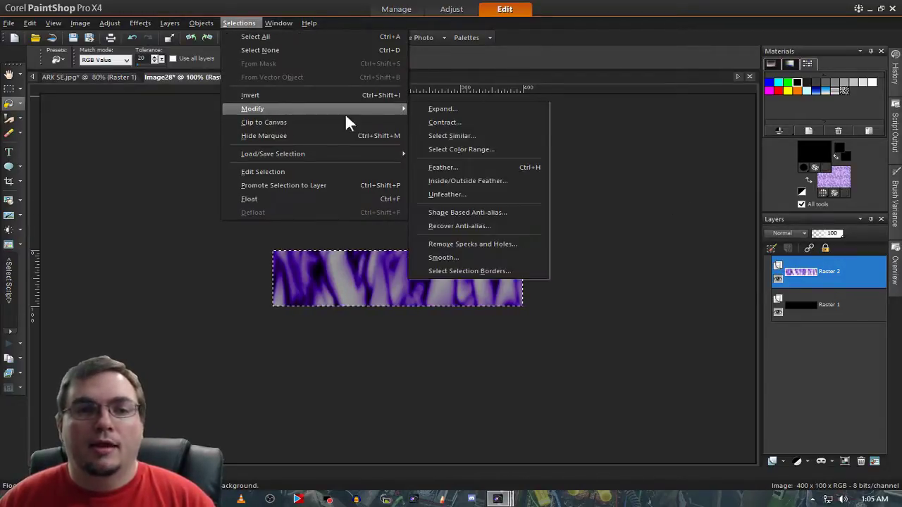
pyautogui.click(468, 122)
pyautogui.write('30')
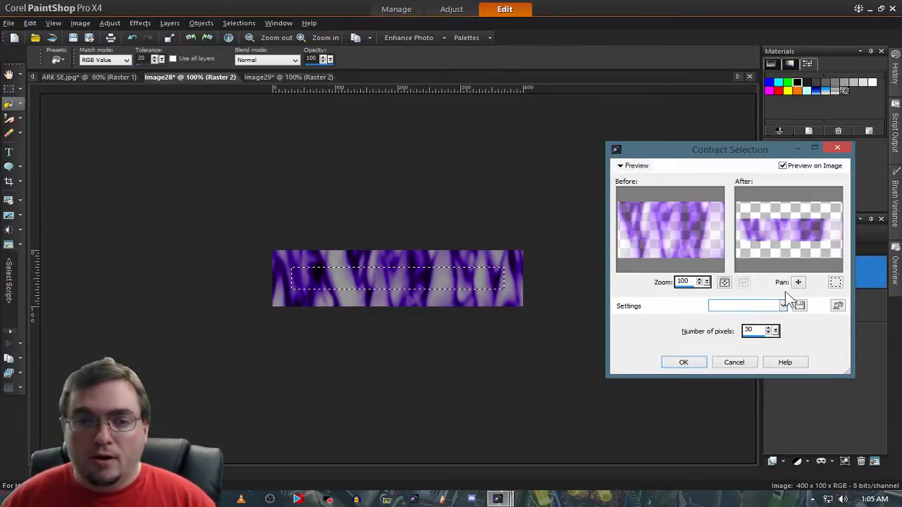
pyautogui.press('Return')
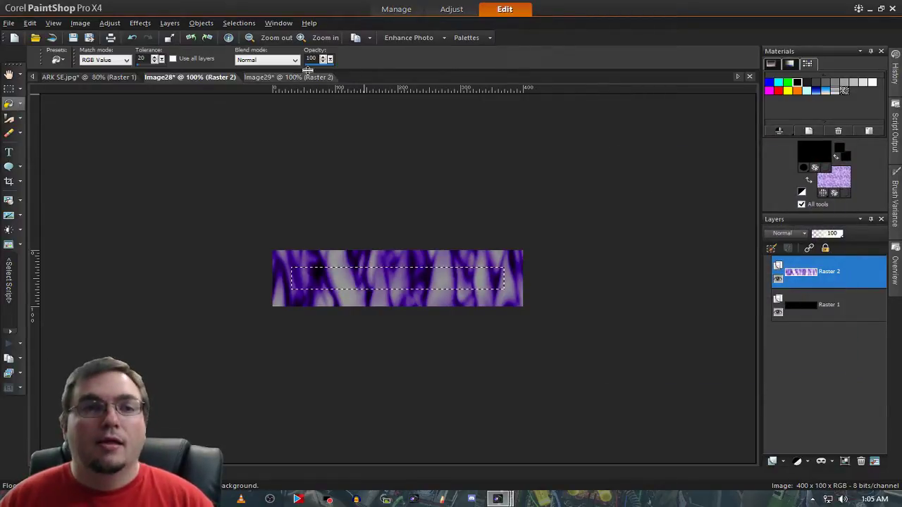
# Start a second 25-pixel contraction, then cancel it
pyautogui.click(245, 27)
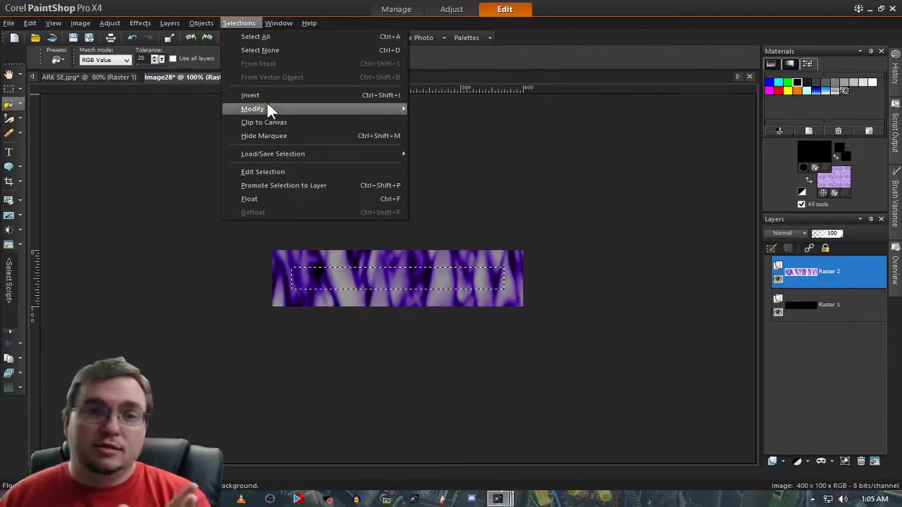
pyautogui.moveTo(265, 106)
pyautogui.click(453, 123)
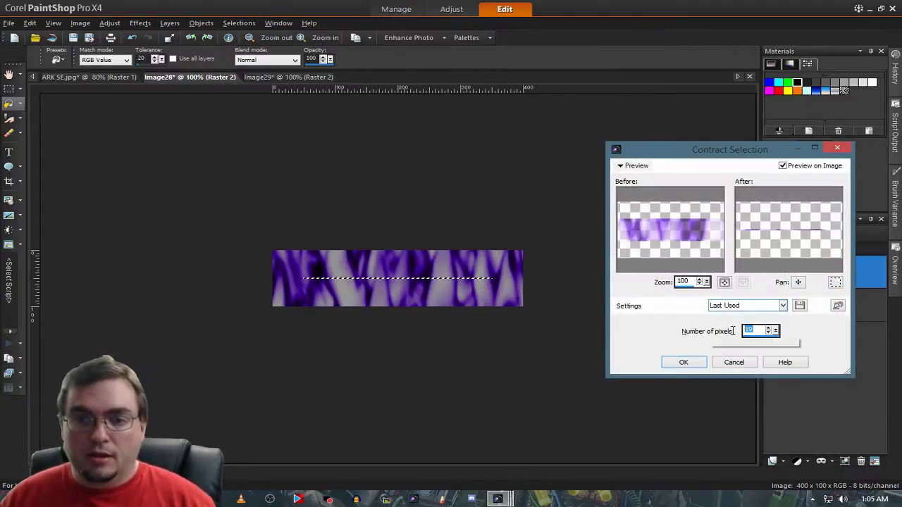
pyautogui.write('25')
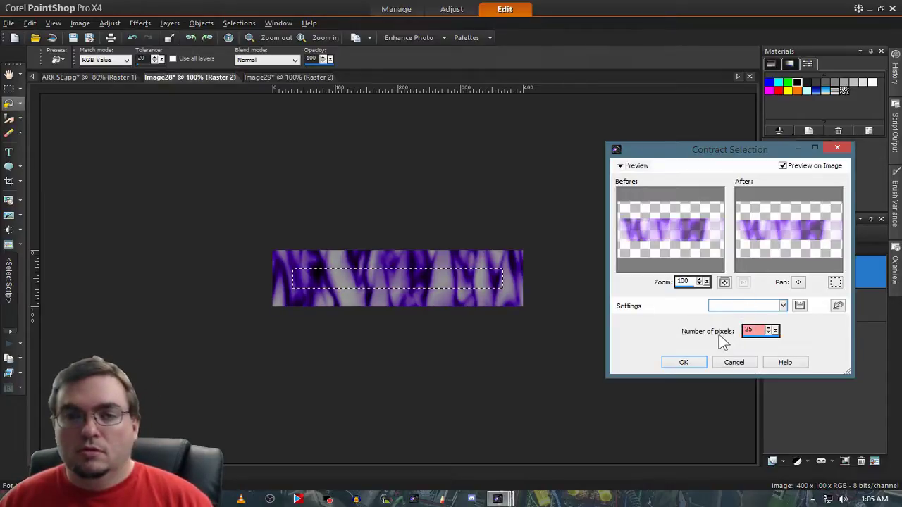
pyautogui.click(733, 363)
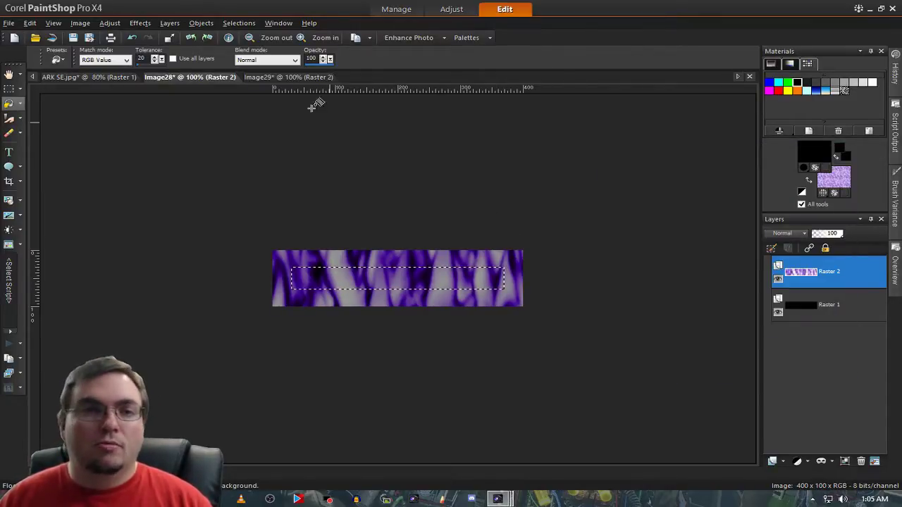
# Expand the selection by 20 pixels to round its corners
pyautogui.click(237, 23)
pyautogui.moveTo(258, 109)
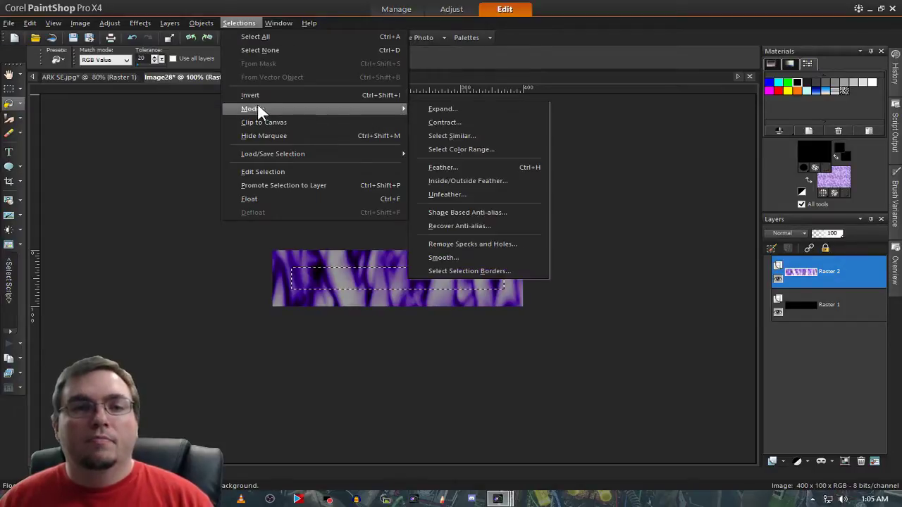
pyautogui.click(456, 110)
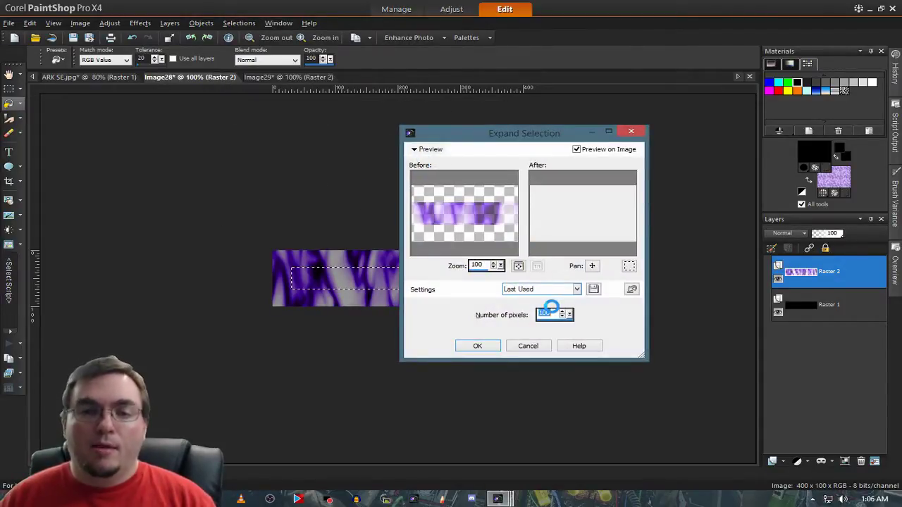
pyautogui.write('25')
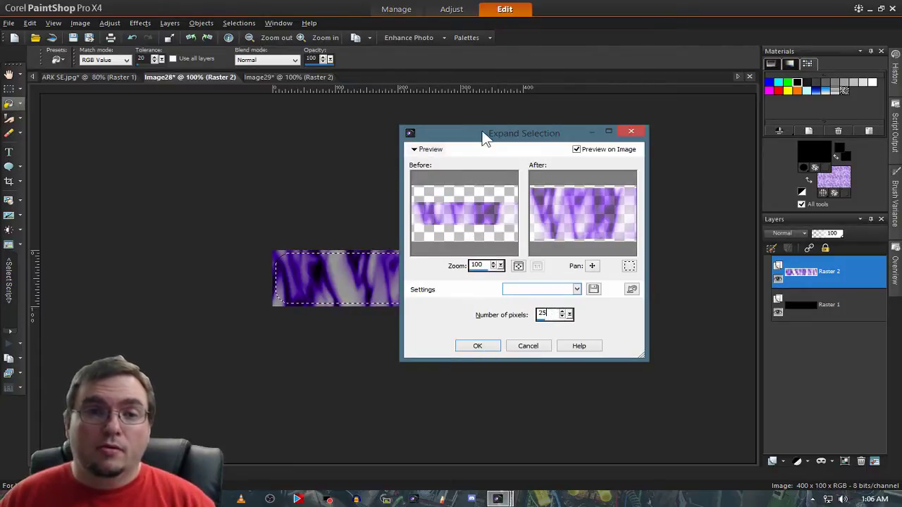
pyautogui.moveTo(483, 137); pyautogui.dragTo(626, 138)
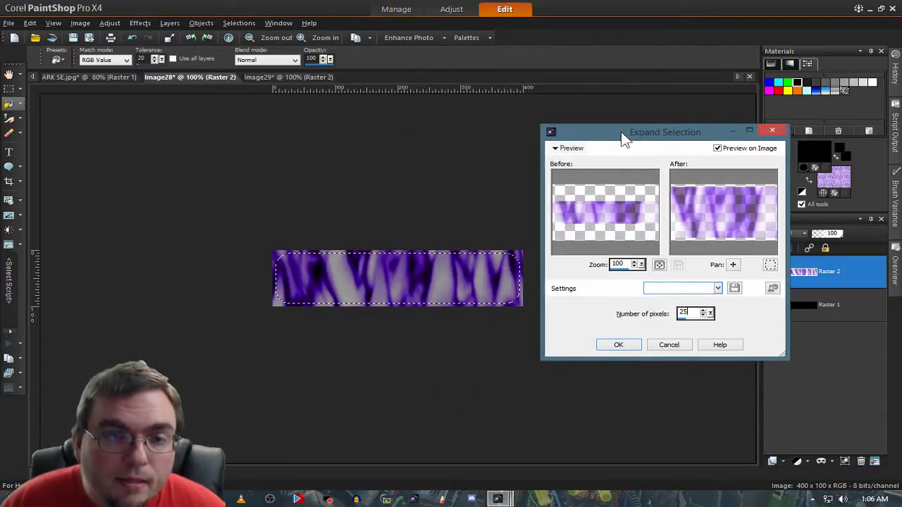
pyautogui.doubleClick(685, 314)
pyautogui.write('20')
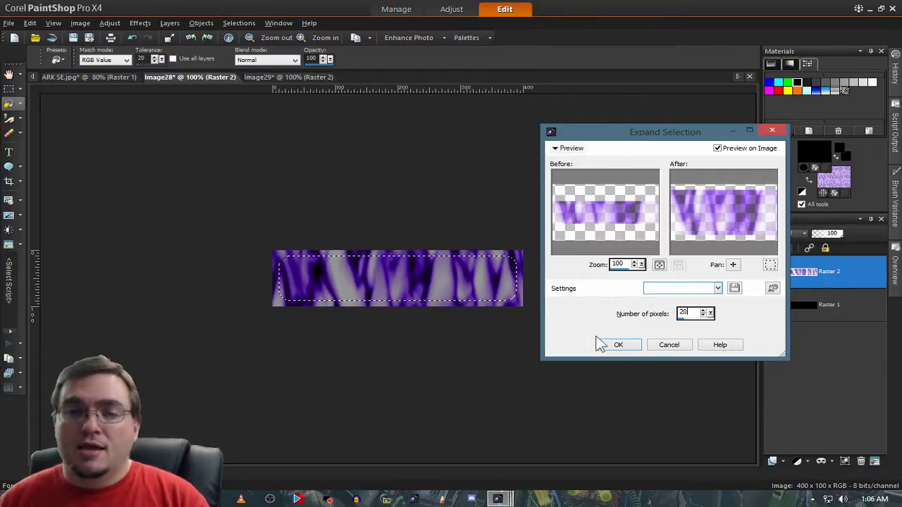
pyautogui.click(618, 344)
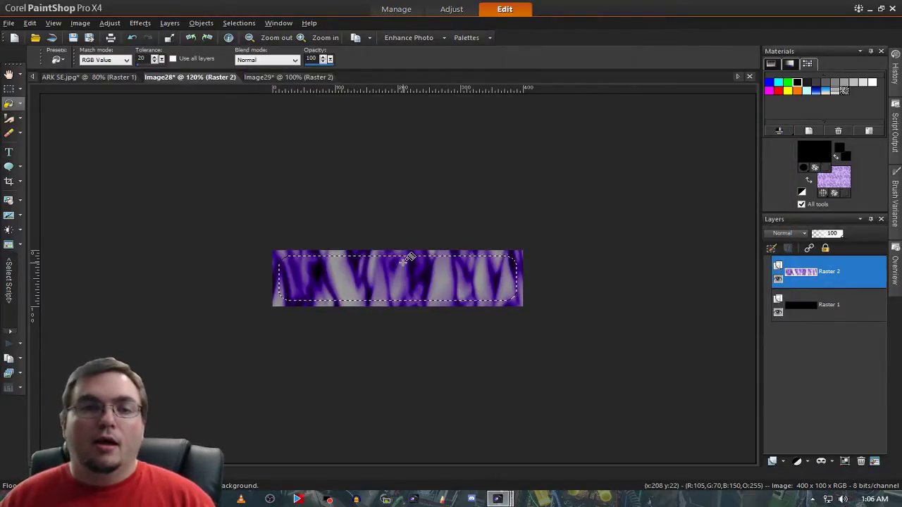
pyautogui.scroll(3, 409, 258)
pyautogui.scroll(1, 409, 257)
pyautogui.scroll(-1, 409, 258)
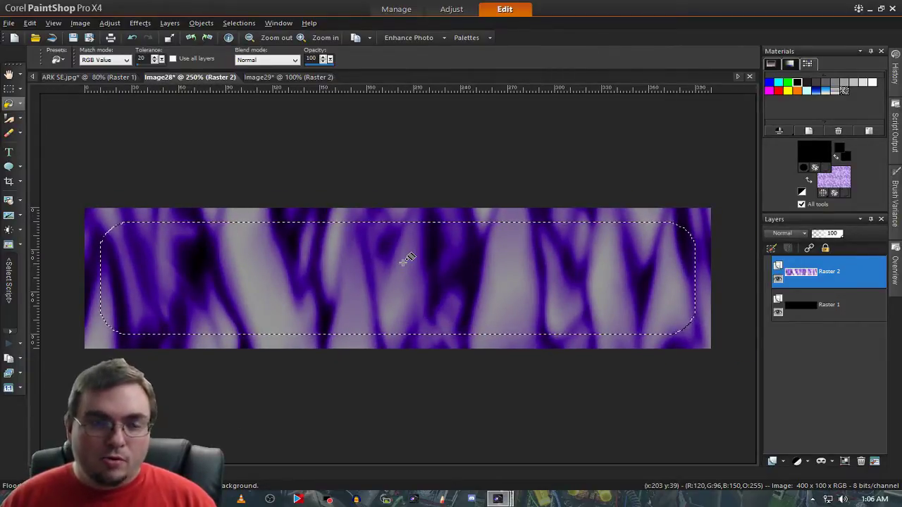
# Invert the selection, fill the area outside the rounded shape black, and deselect
pyautogui.hotkey('ctrl', 'shift', 'i')
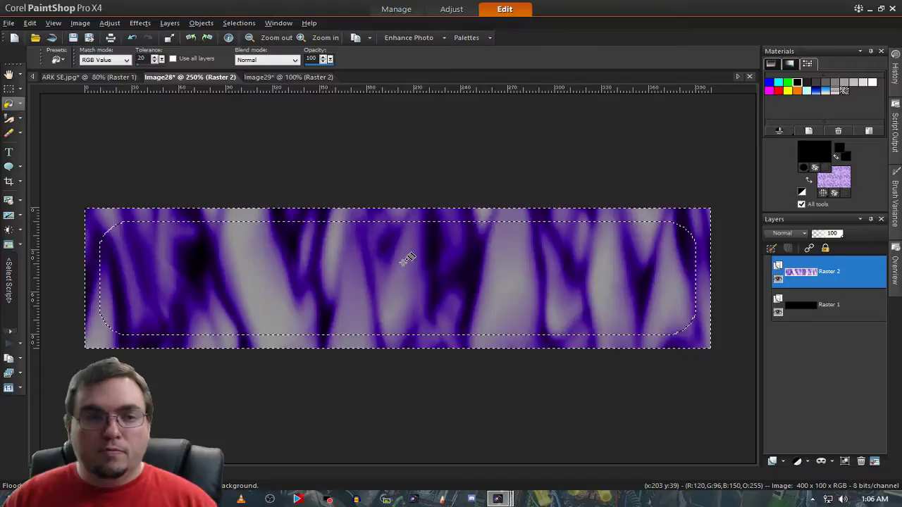
pyautogui.press('Delete')
pyautogui.hotkey('ctrl', 'd')
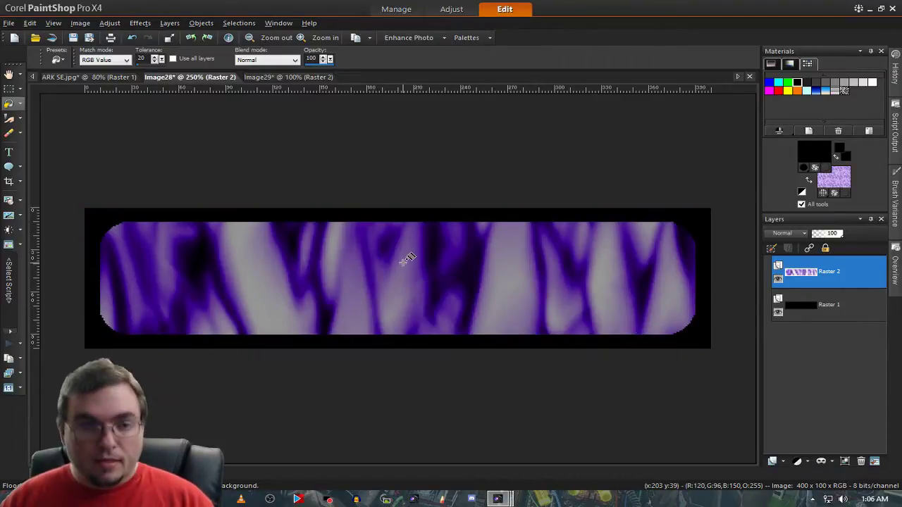
pyautogui.hotkey('ctrl', 'a')
# On the bottom Raster 1 layer, contract the selection by the default amount
pyautogui.click(861, 303)
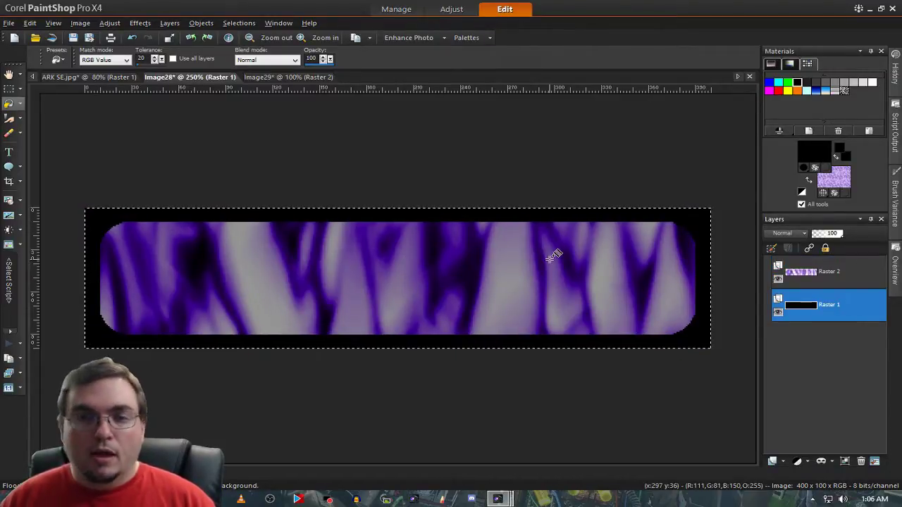
pyautogui.click(240, 23)
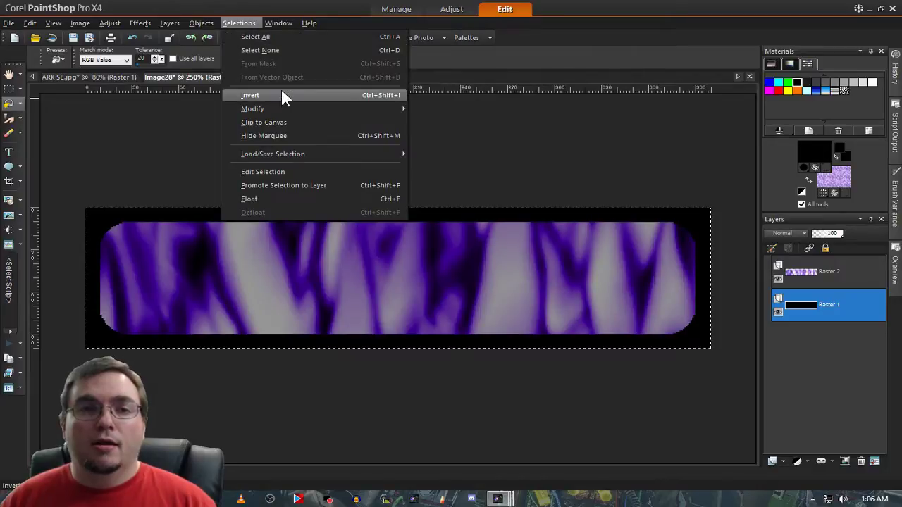
pyautogui.moveTo(279, 108)
pyautogui.click(445, 121)
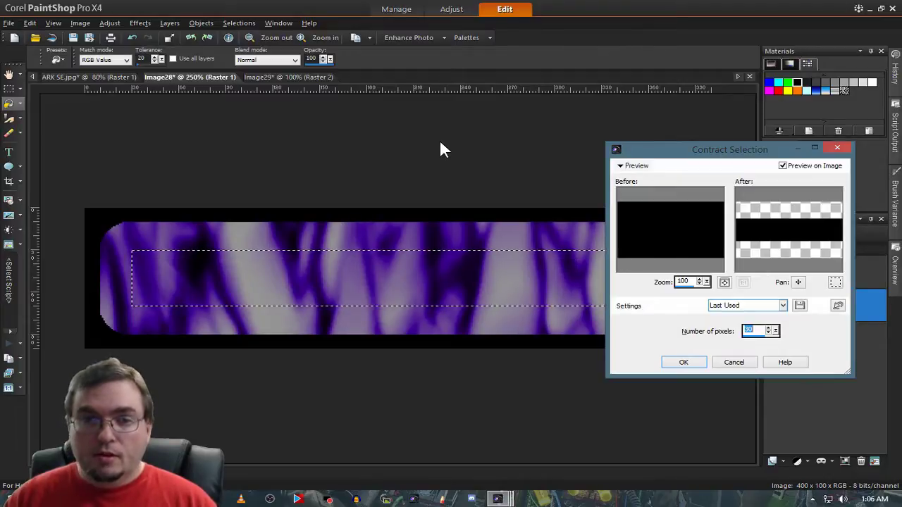
pyautogui.press('Return')
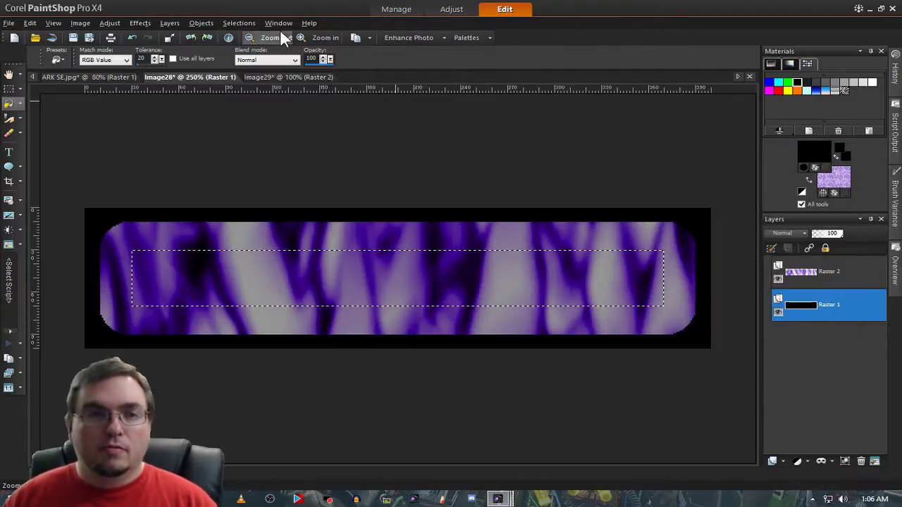
# Expand the selection by 25 pixels, delete the black corners outside it, and deselect
pyautogui.click(238, 22)
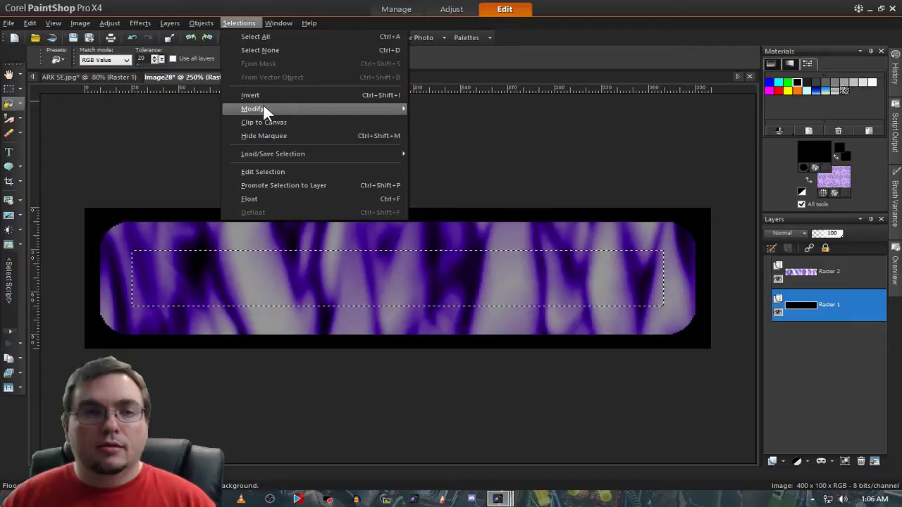
pyautogui.click(443, 118)
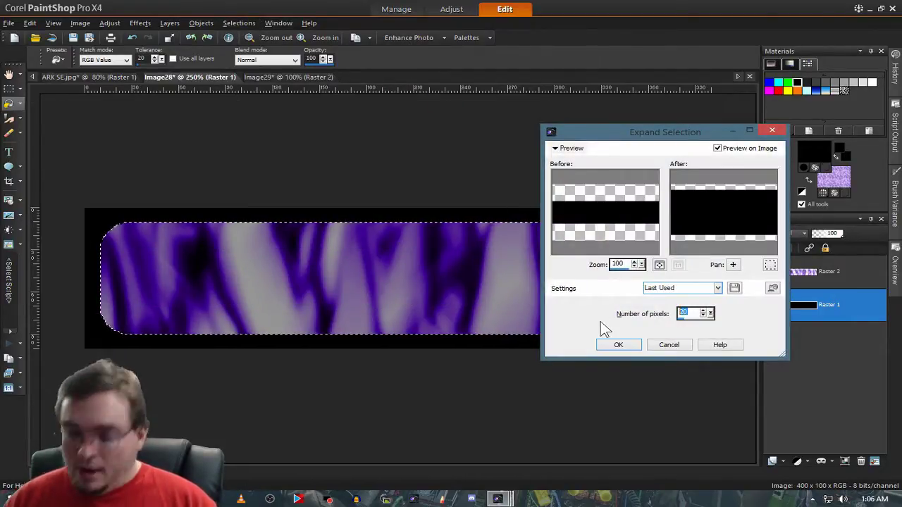
pyautogui.write('25')
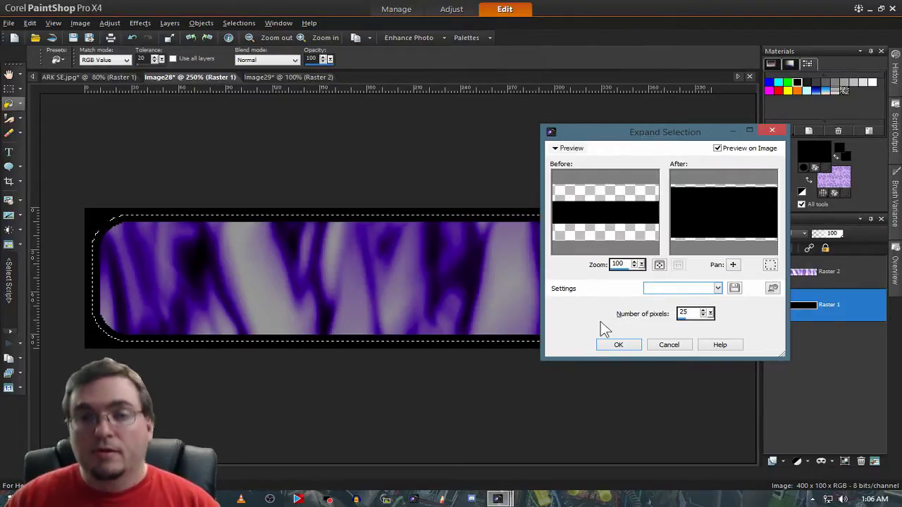
pyautogui.press('Return')
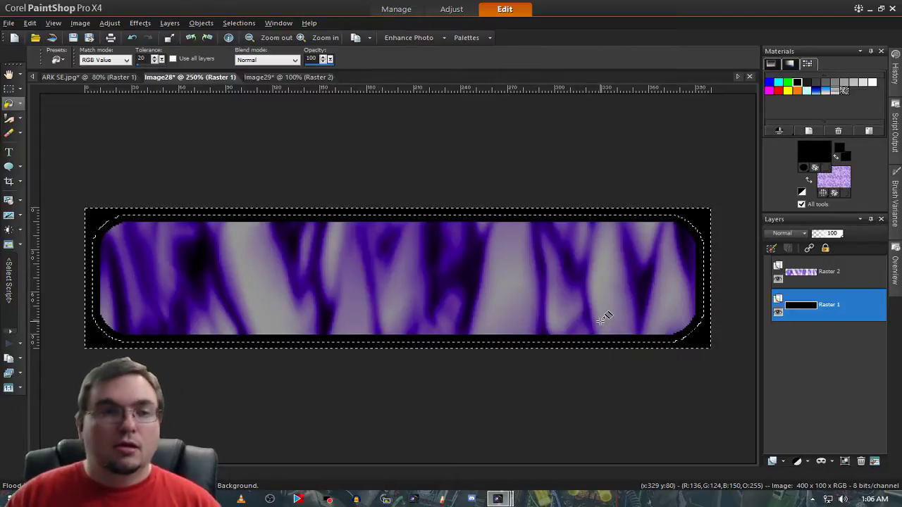
pyautogui.press('Delete')
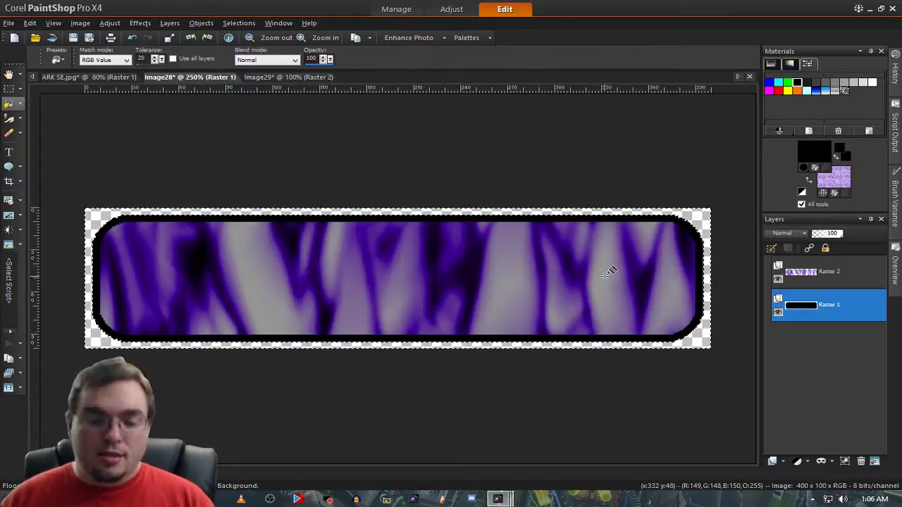
pyautogui.hotkey('ctrl', 'd')
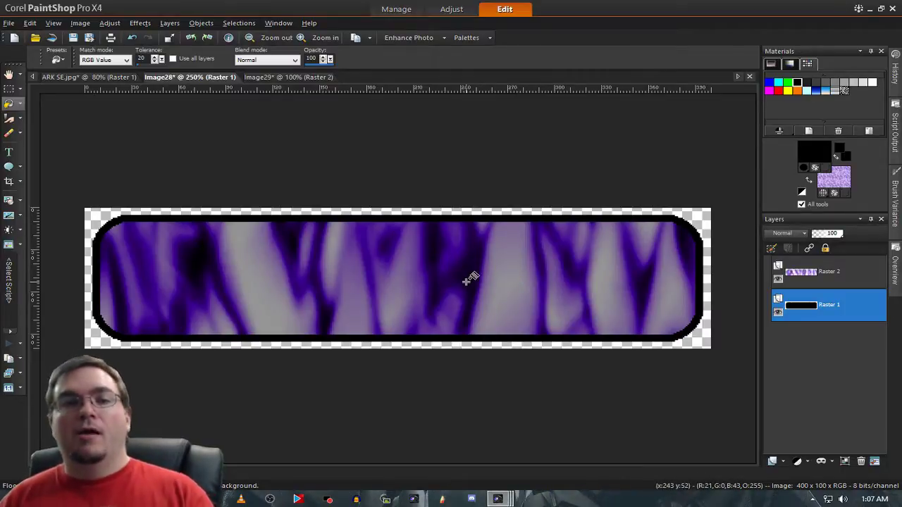
# In Image29, select the whole image and contract the selection
pyautogui.click(276, 77)
pyautogui.scroll(4, 427, 201)
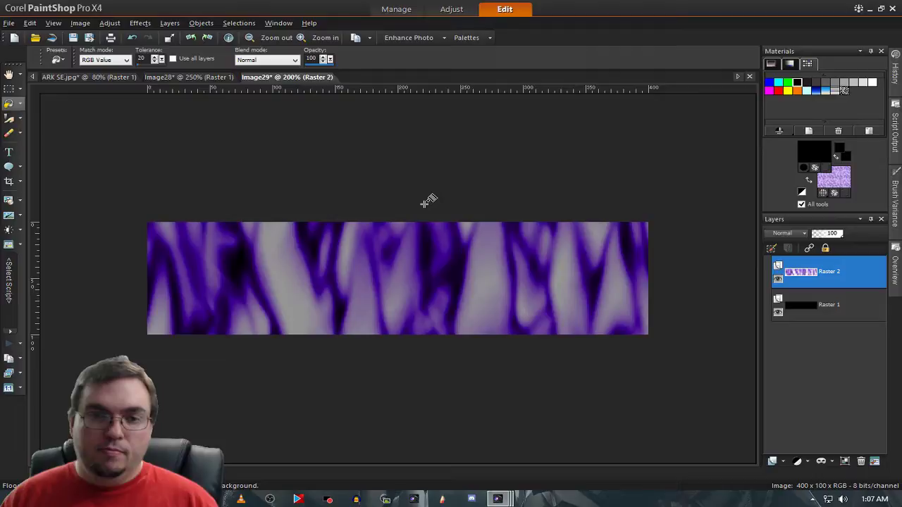
pyautogui.scroll(-1, 428, 202)
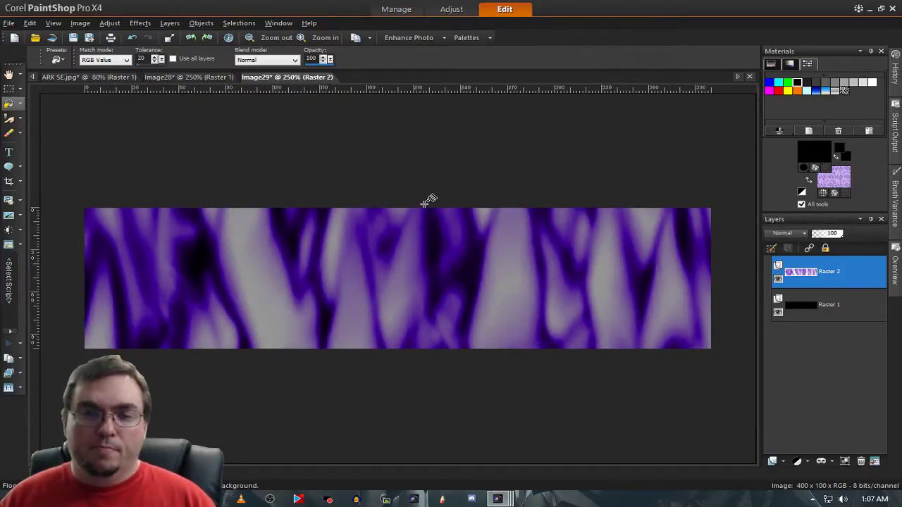
pyautogui.hotkey('ctrl', 'a')
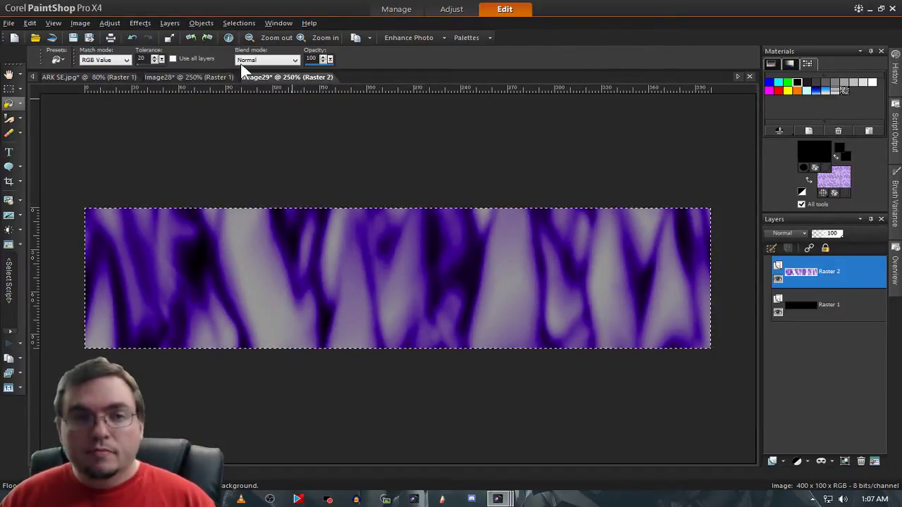
pyautogui.click(239, 23)
pyautogui.moveTo(331, 111)
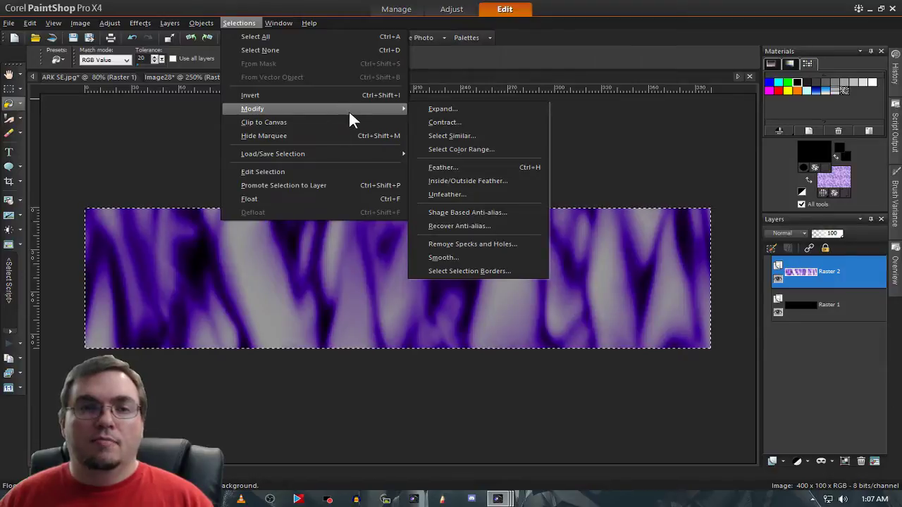
pyautogui.click(426, 123)
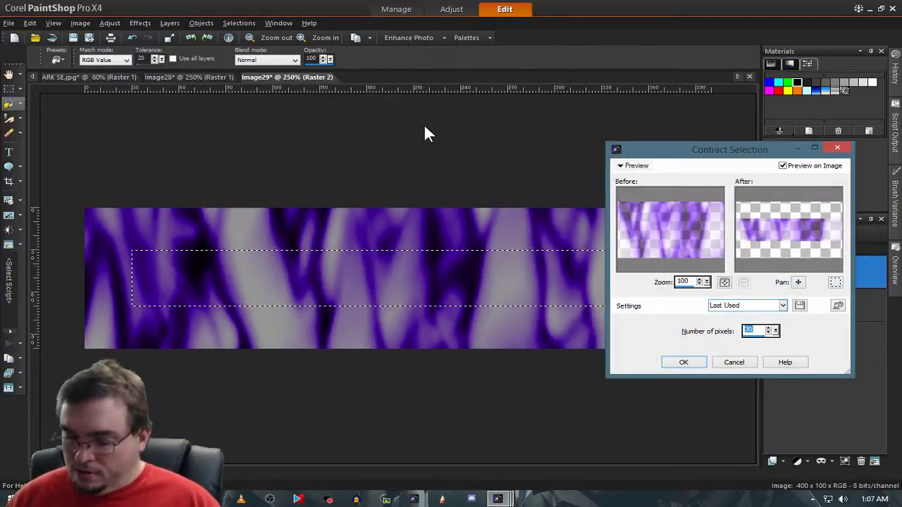
pyautogui.press('Return')
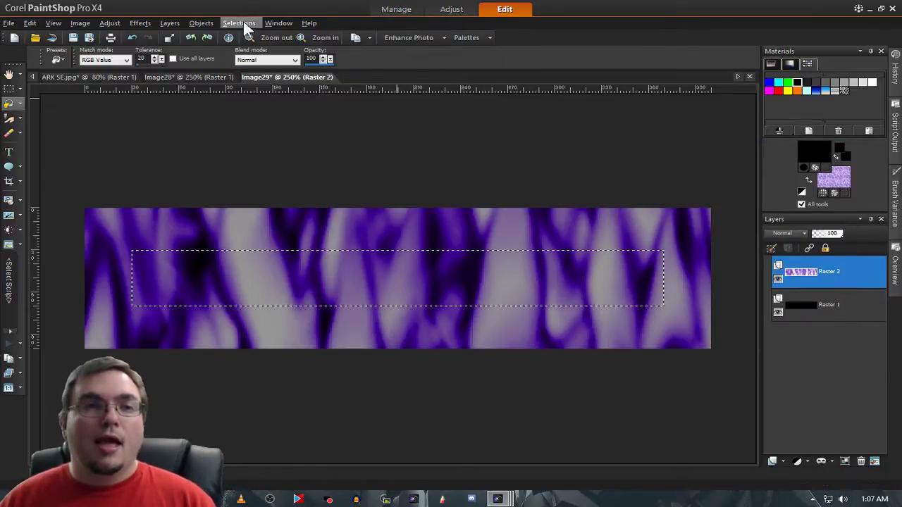
# Expand the selection into a rounded rectangle and delete the flame outside it
pyautogui.click(240, 23)
pyautogui.moveTo(272, 107)
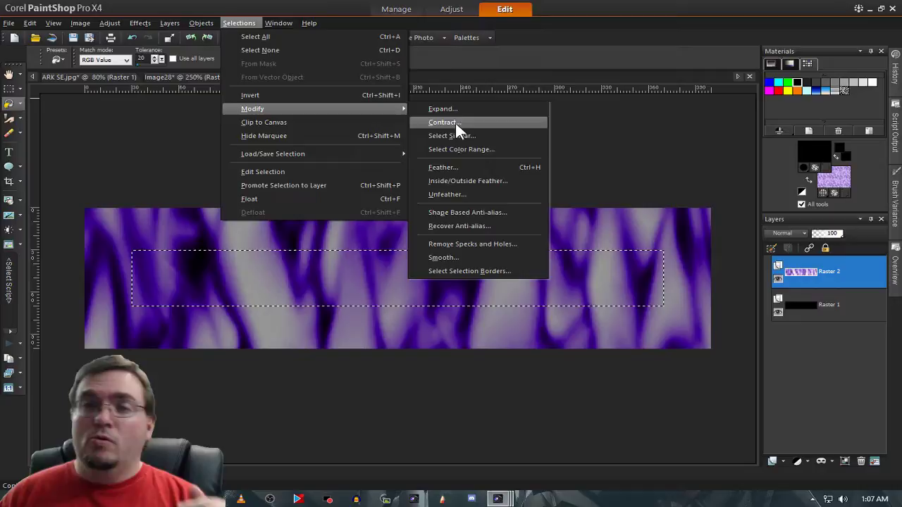
pyautogui.click(457, 110)
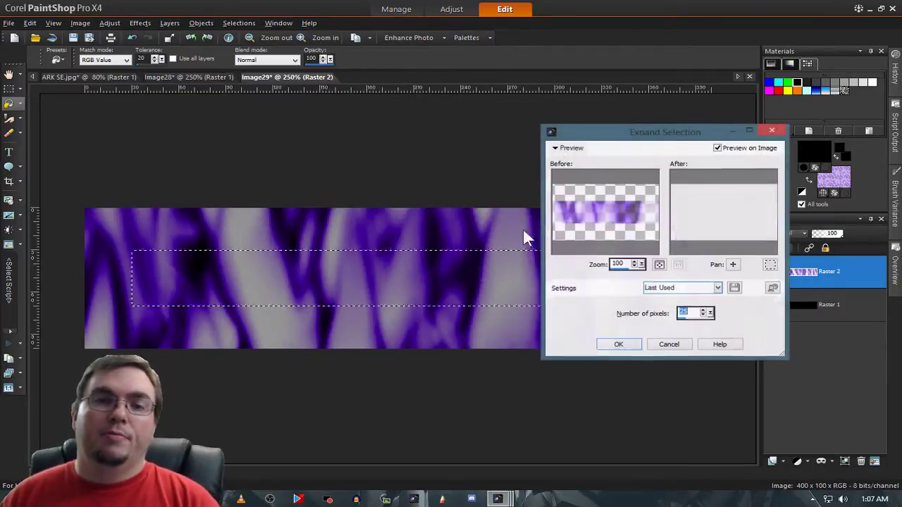
pyautogui.click(619, 346)
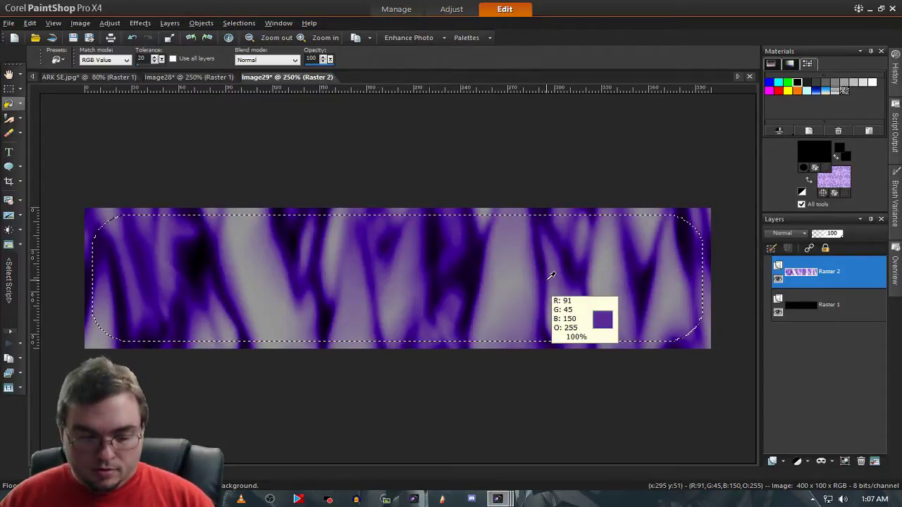
pyautogui.hotkey('ctrl', 'shift', 'i')
pyautogui.press('Delete')
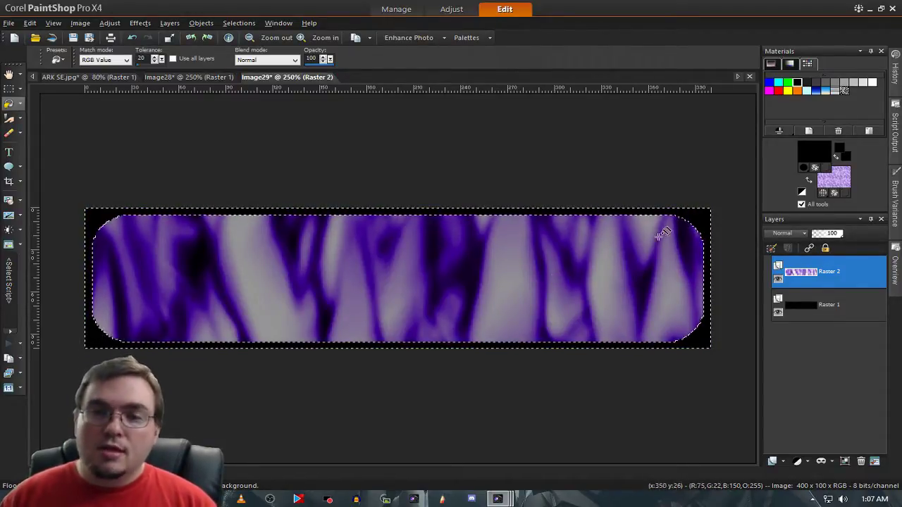
pyautogui.click(881, 312)
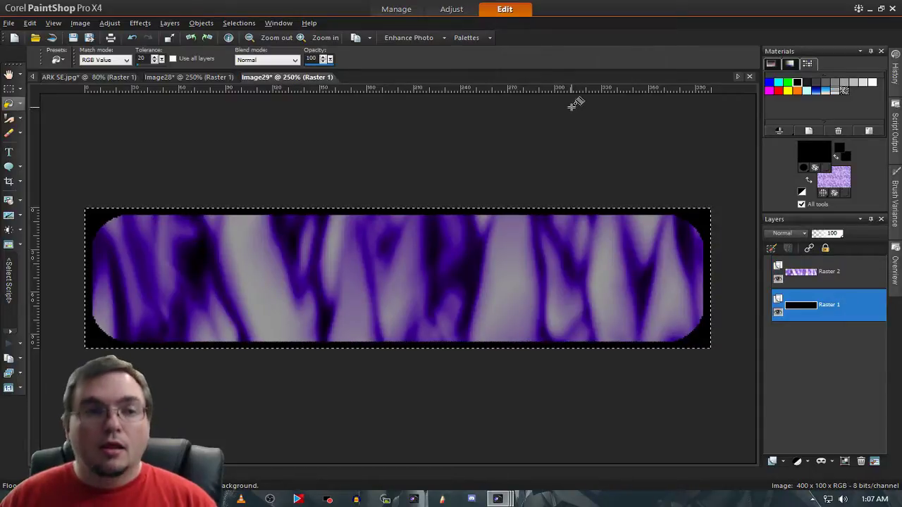
# On Raster 1, contract the selection, then expand it by 30 pixels
pyautogui.click(236, 24)
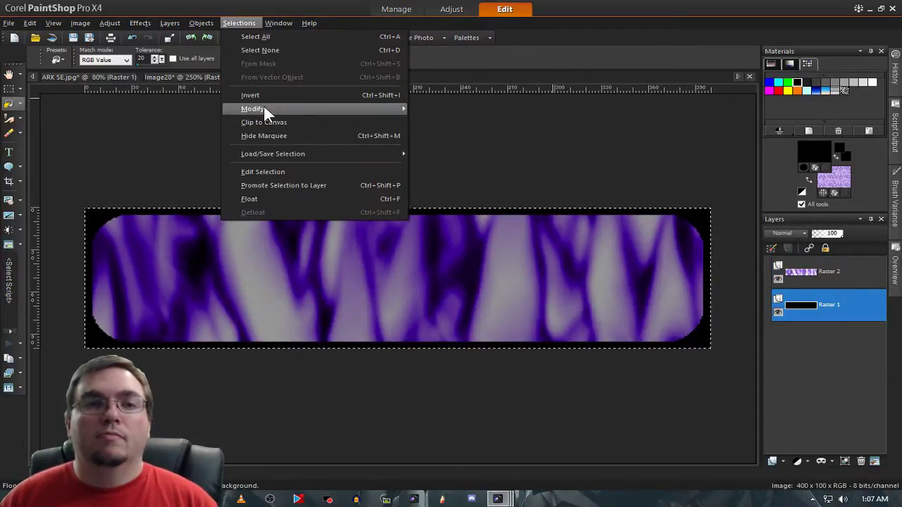
pyautogui.click(440, 122)
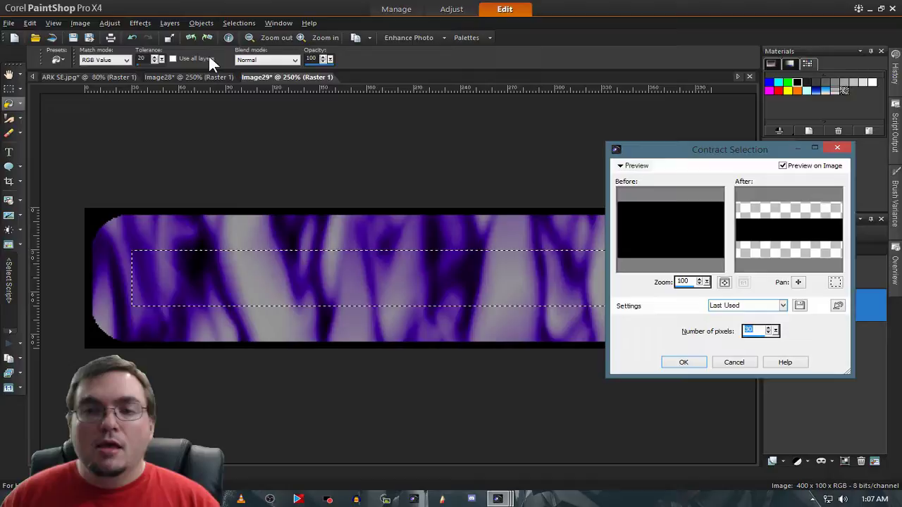
pyautogui.press('Return')
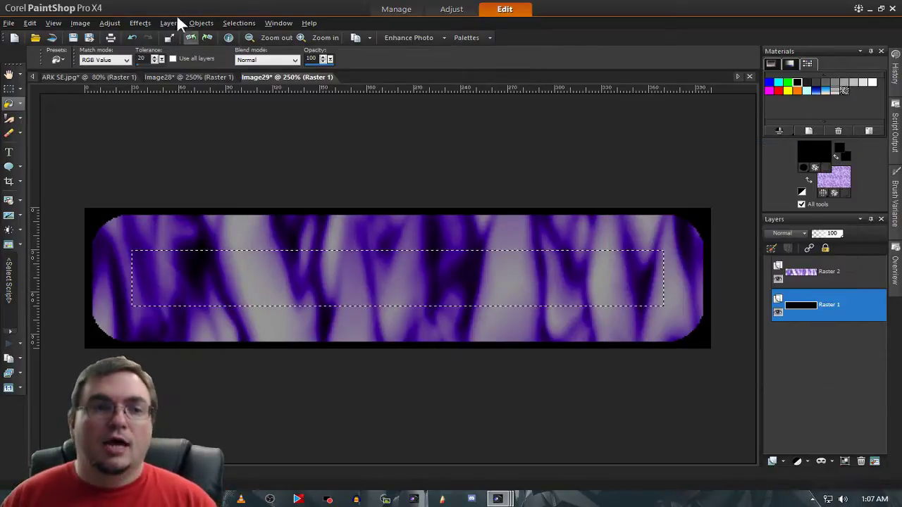
pyautogui.click(239, 23)
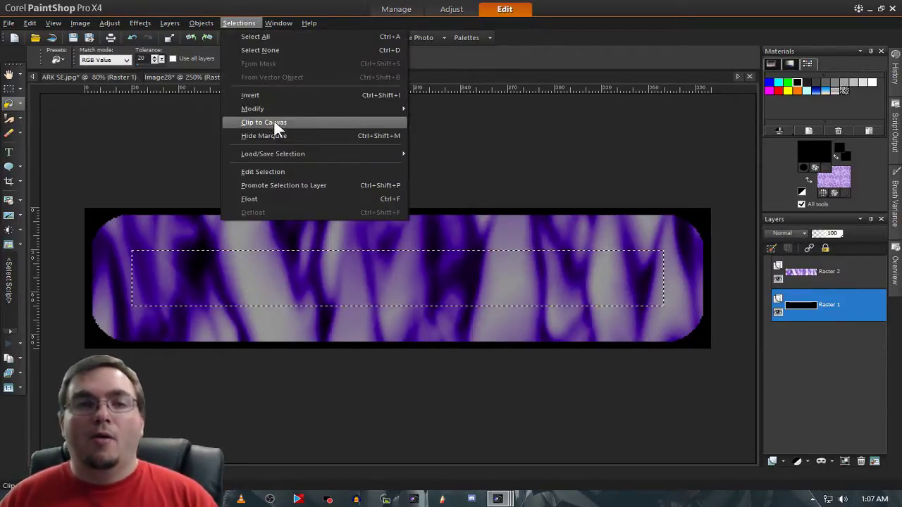
pyautogui.moveTo(274, 112)
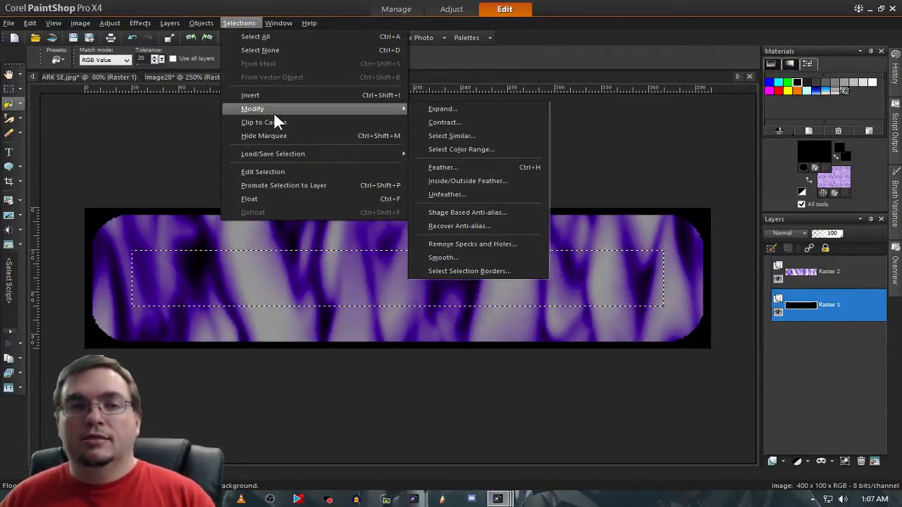
pyautogui.click(437, 110)
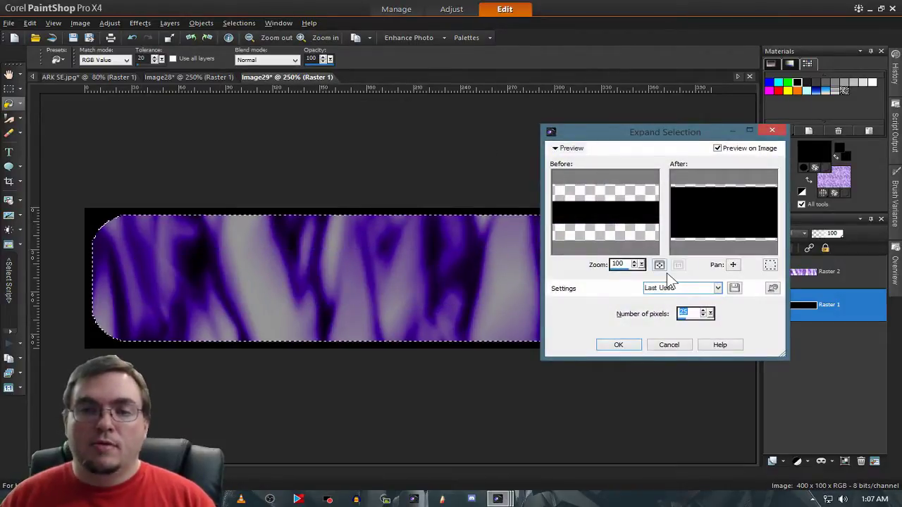
pyautogui.write('30')
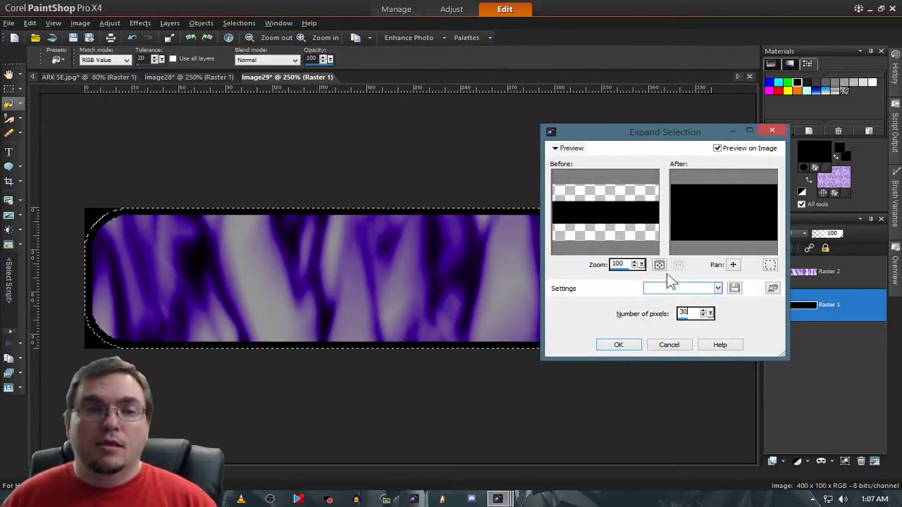
pyautogui.press('Return')
pyautogui.scroll(1, 681, 261)
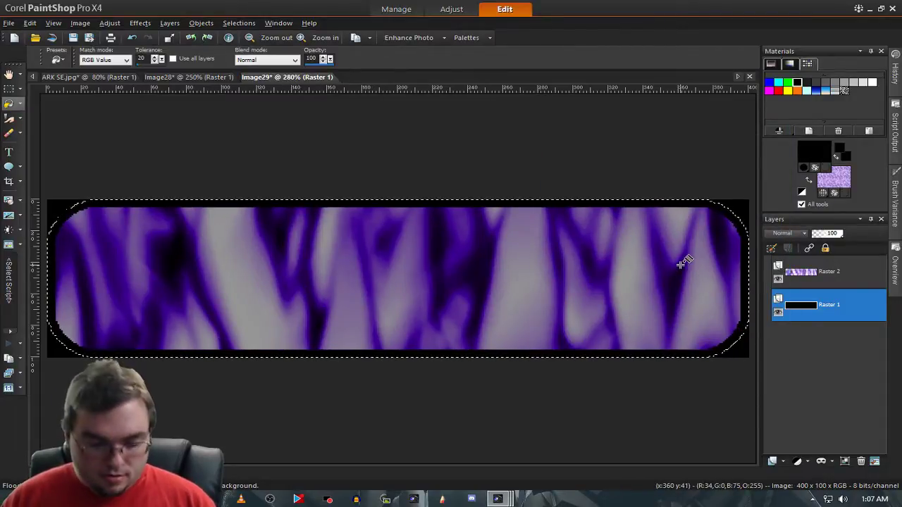
# Invert the selection and clear the black corners to transparency
pyautogui.hotkey('ctrl', 'd')
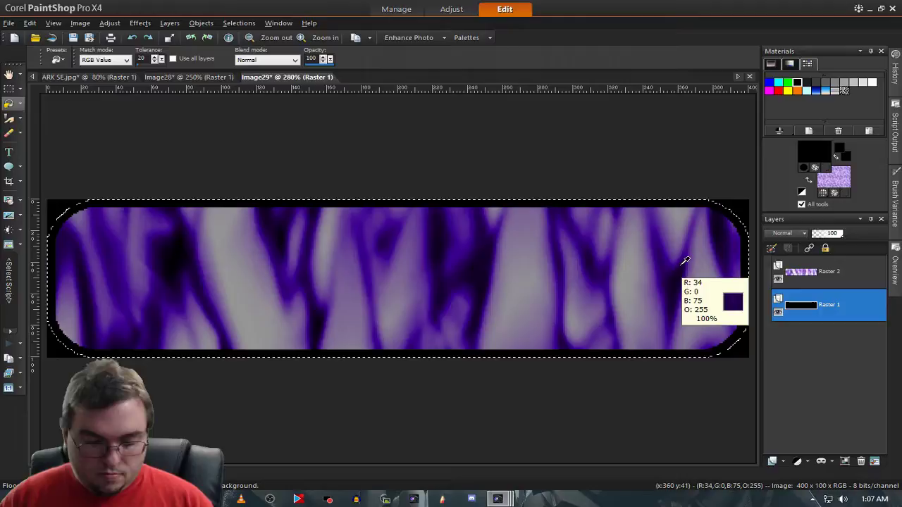
pyautogui.hotkey('ctrl', 'shift', 'i')
pyautogui.press('Delete')
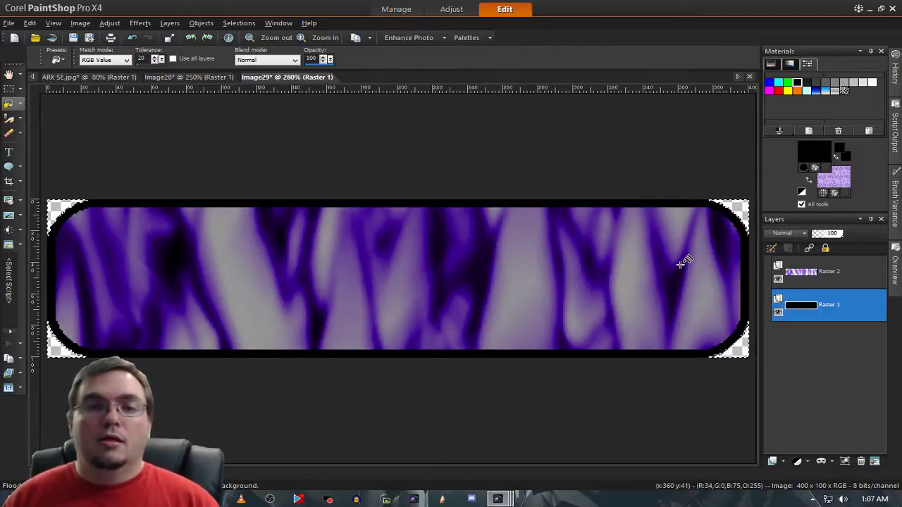
pyautogui.scroll(-1, 698, 148)
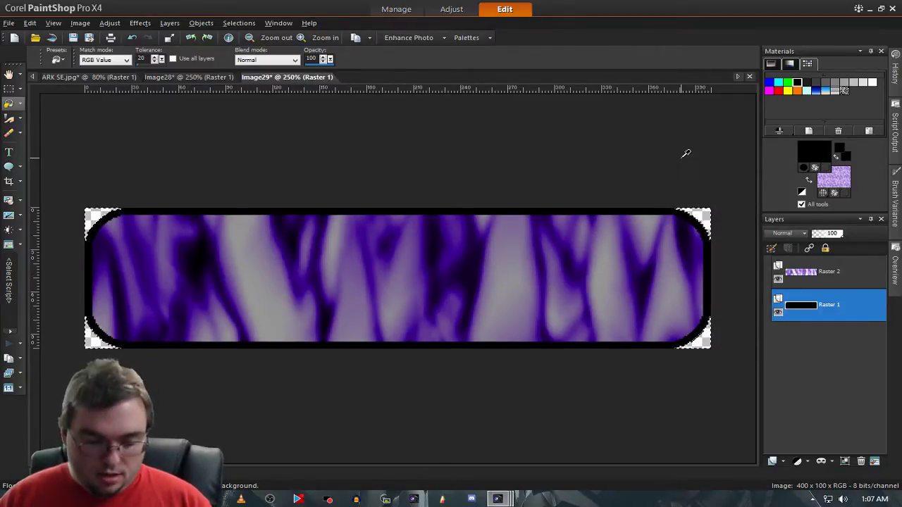
pyautogui.click(208, 76)
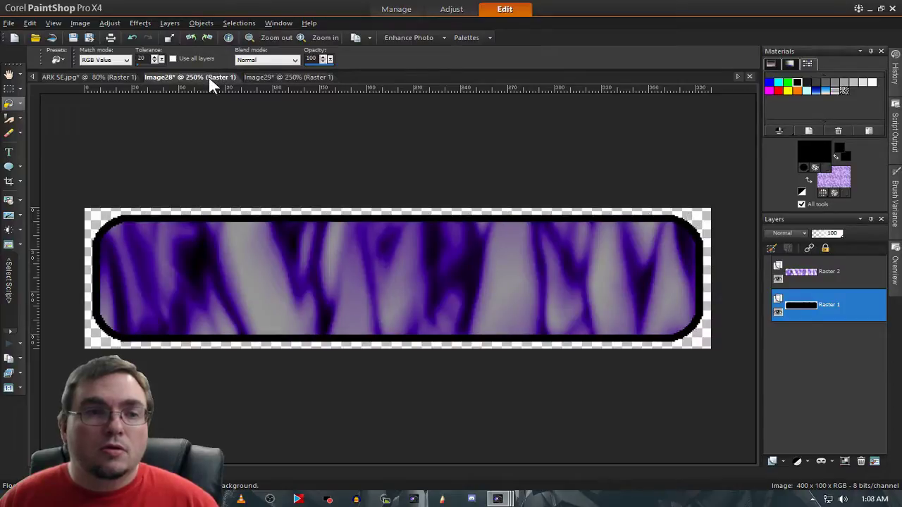
# Flip between the Image29 and Image28 banners, with the Pan tool selected, to compare them
pyautogui.click(301, 76)
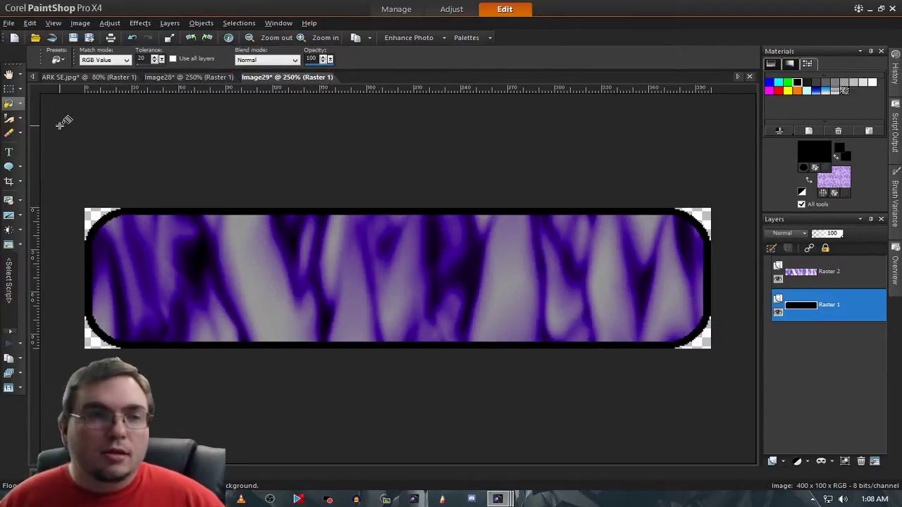
pyautogui.click(12, 74)
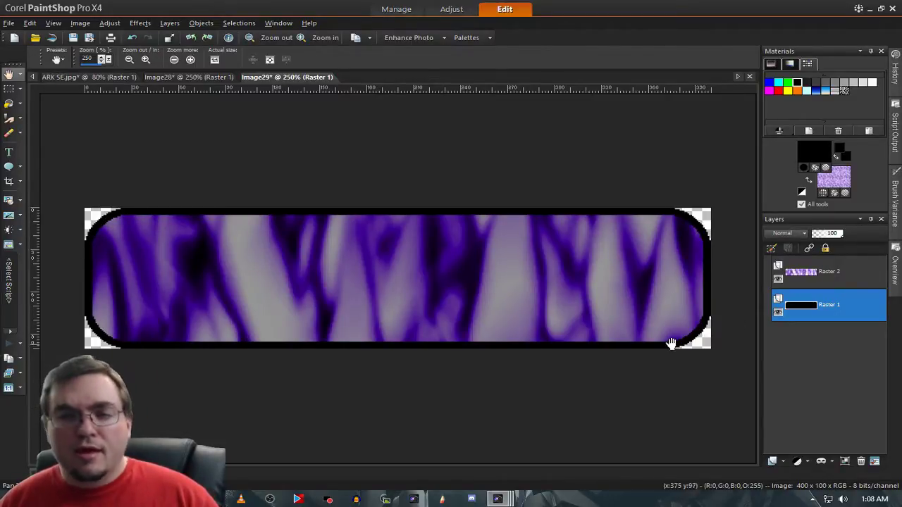
pyautogui.click(202, 78)
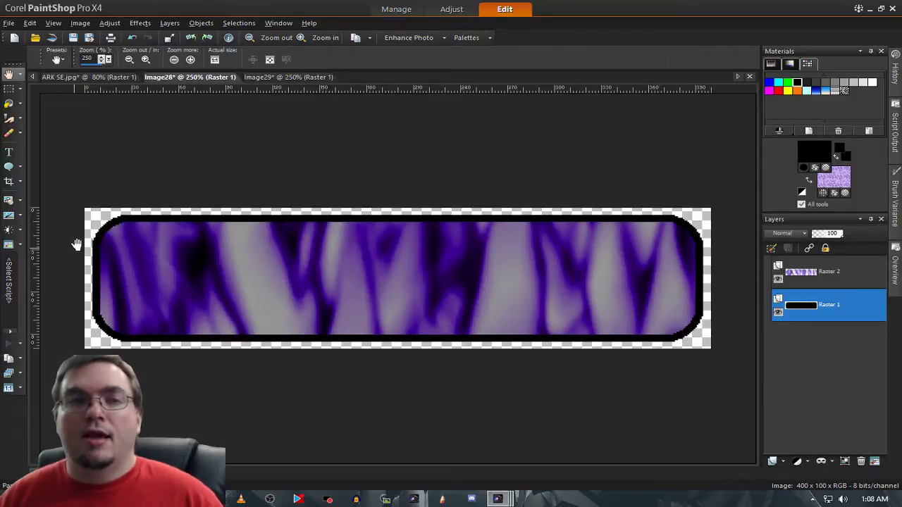
pyautogui.click(268, 78)
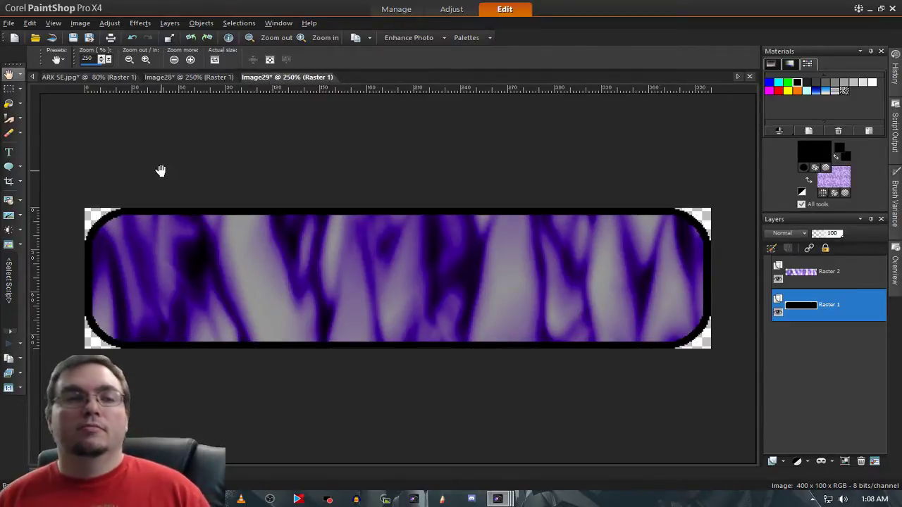